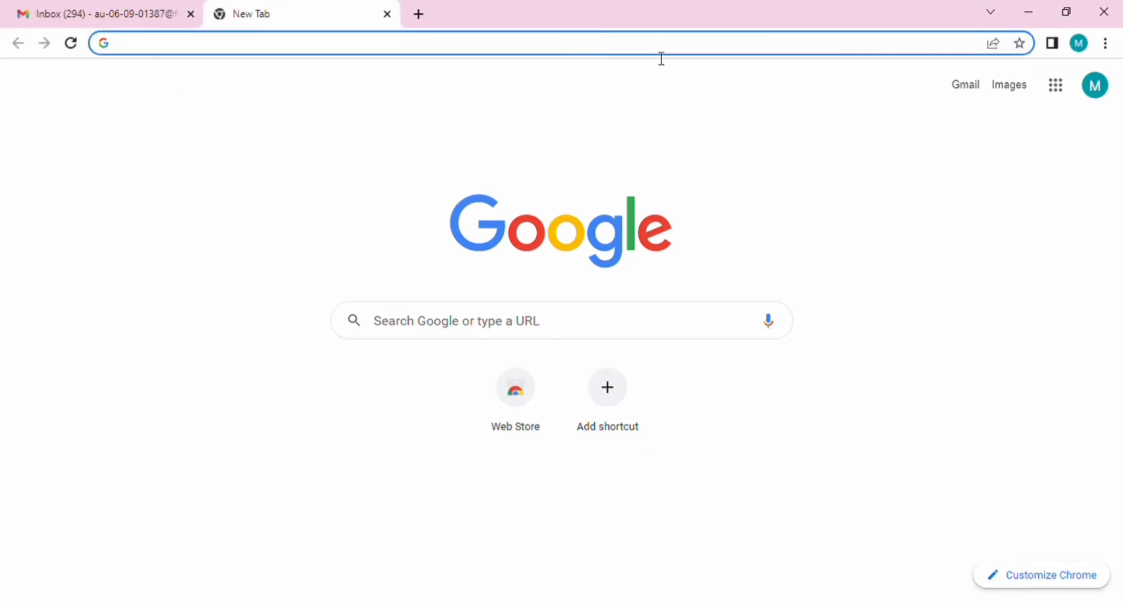
# Step: Search Google for 'omisend' from a new Chrome tab
pyautogui.write('omi')
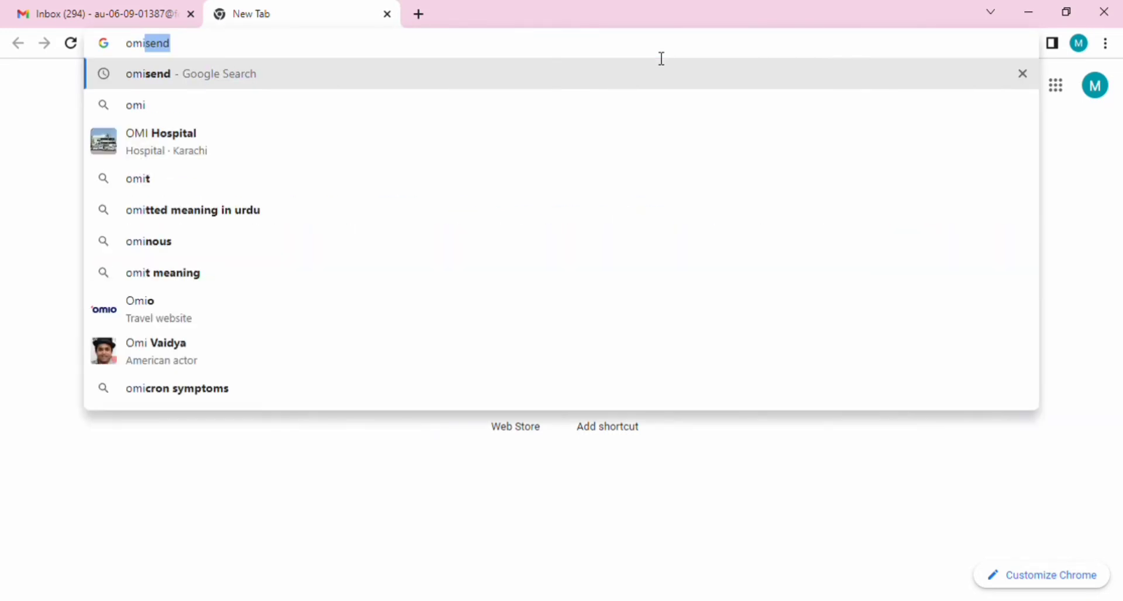
pyautogui.press('Return')
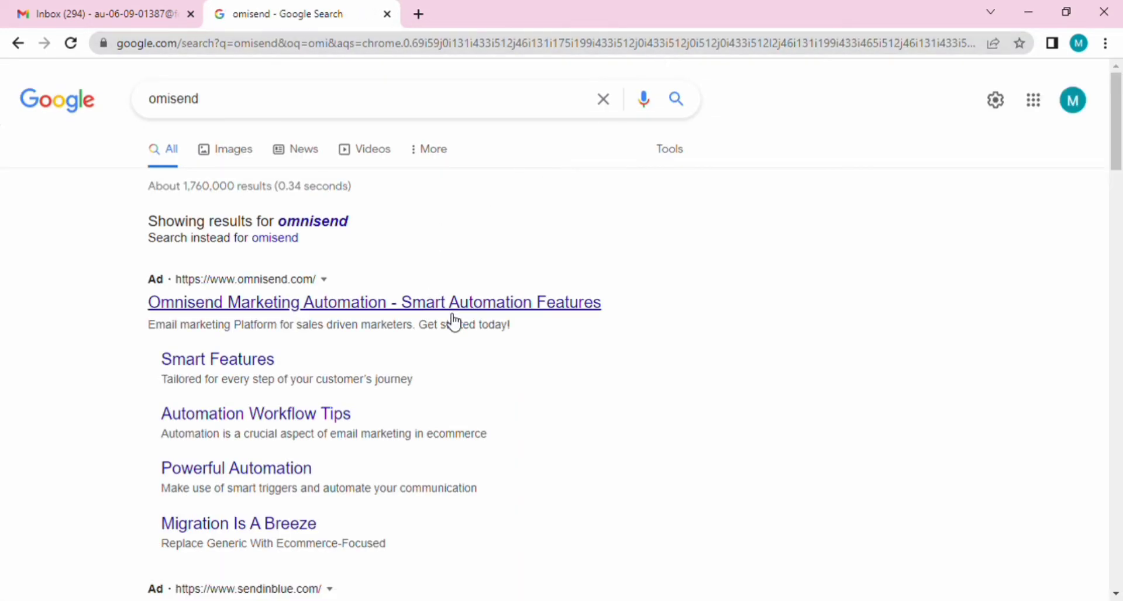
# Step: Visit the Omnisend website from the ad result and scroll to its ecommerce platform integrations
pyautogui.click(452, 305)
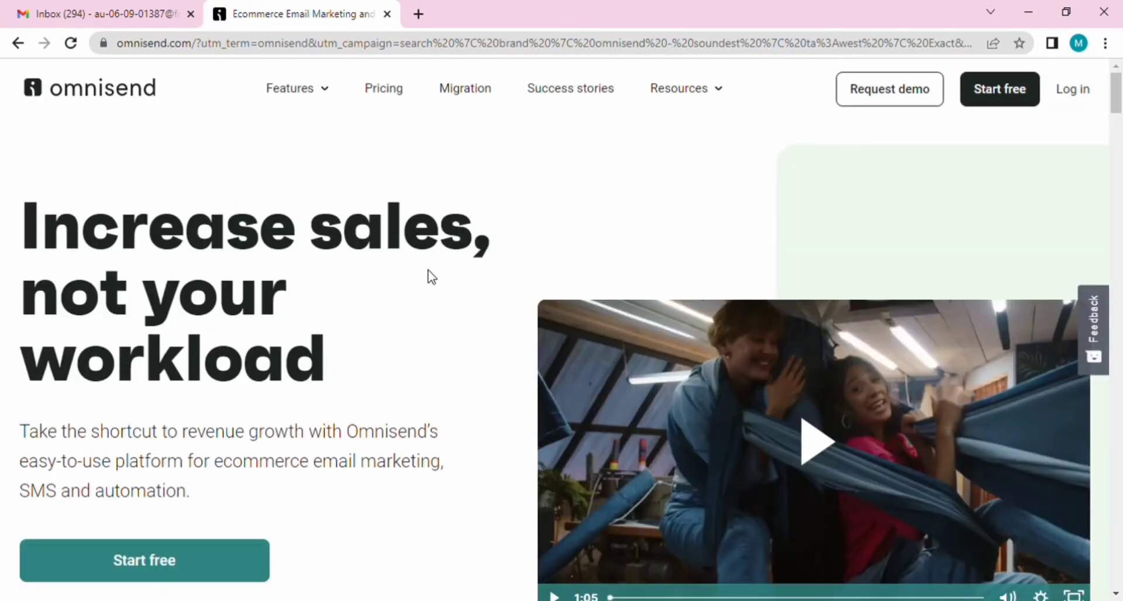
pyautogui.moveTo(306, 70)
pyautogui.moveTo(701, 96)
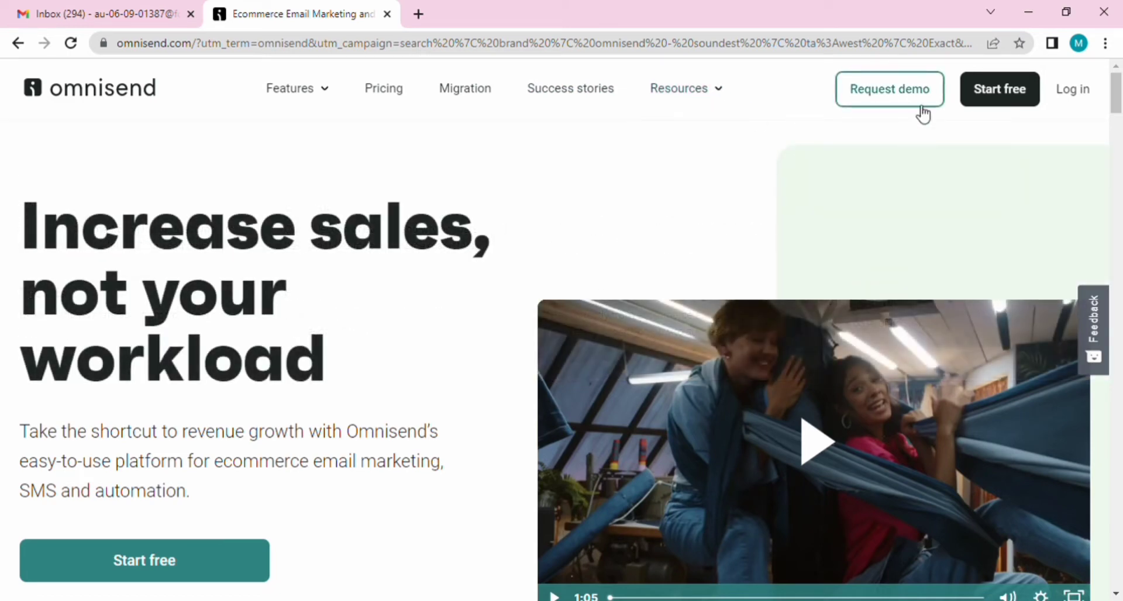
pyautogui.moveTo(1120, 94); pyautogui.dragTo(1119, 361)
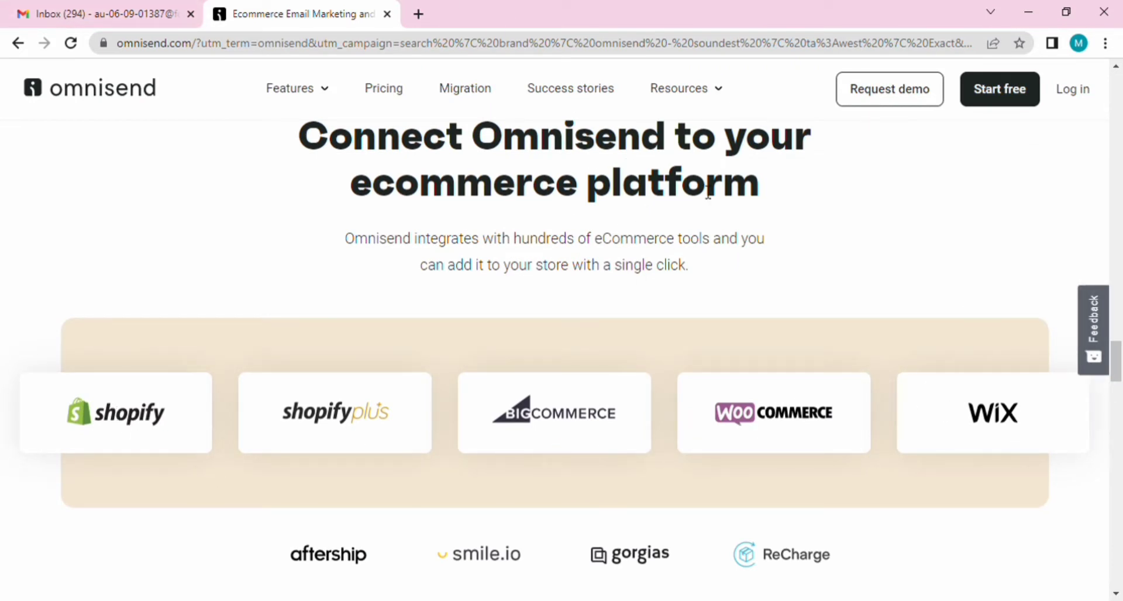
pyautogui.click(1030, 101)
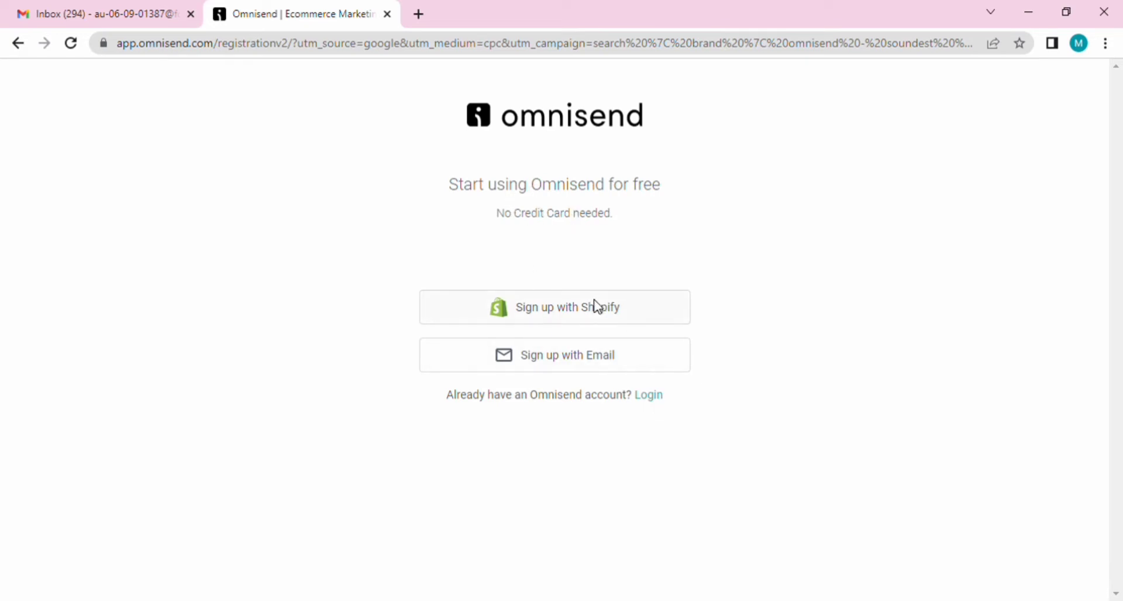
# Step: Skip the Shopify sign-up and enter the account e-mail and password for email sign-up
pyautogui.click(562, 312)
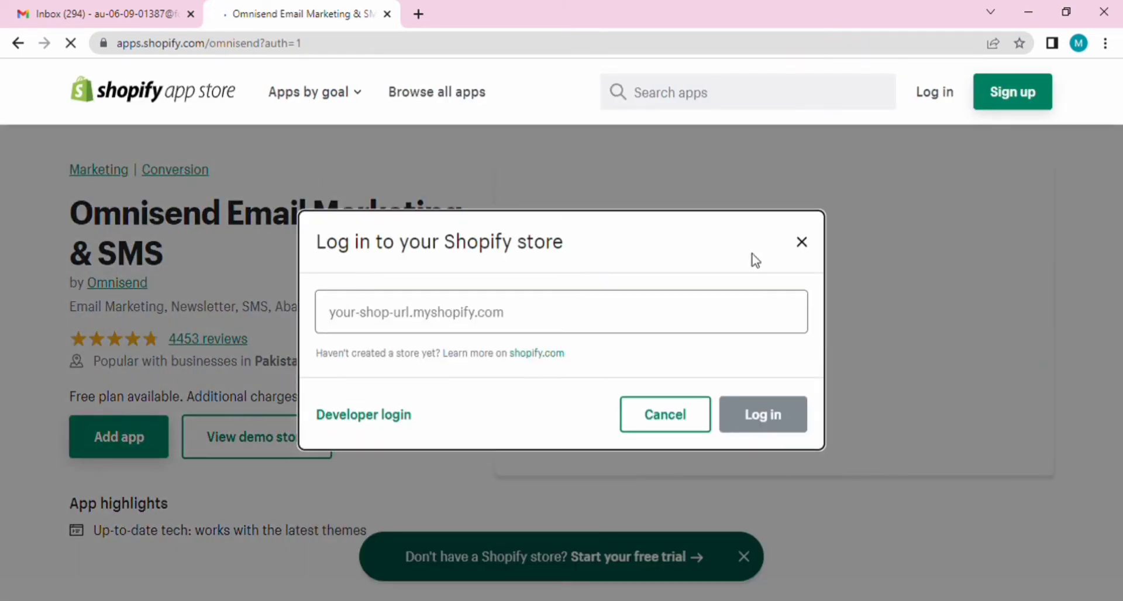
pyautogui.click(668, 414)
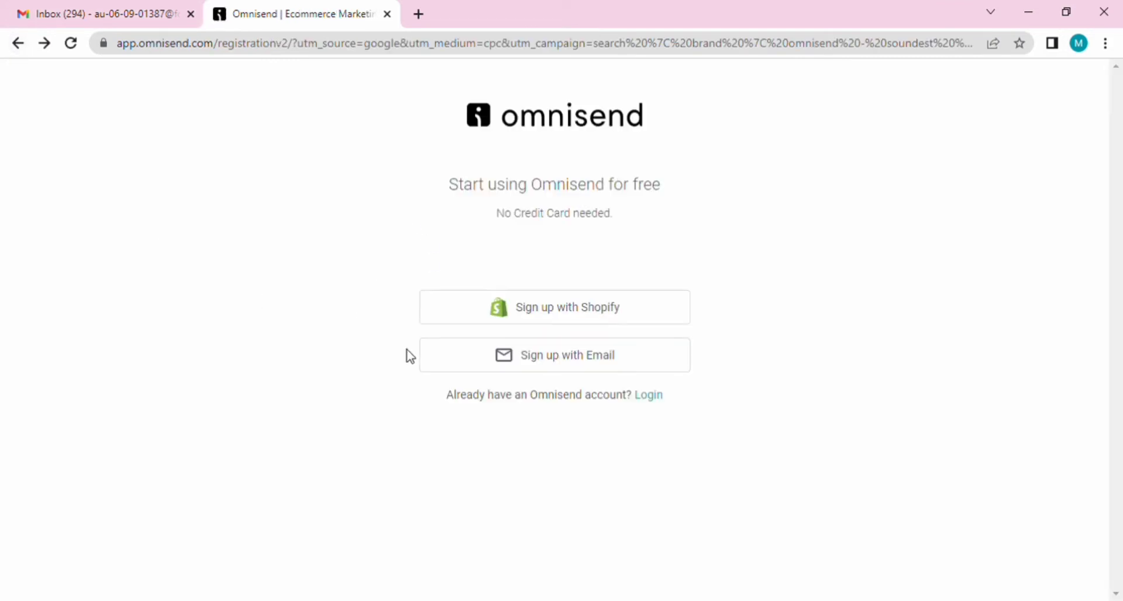
pyautogui.click(543, 367)
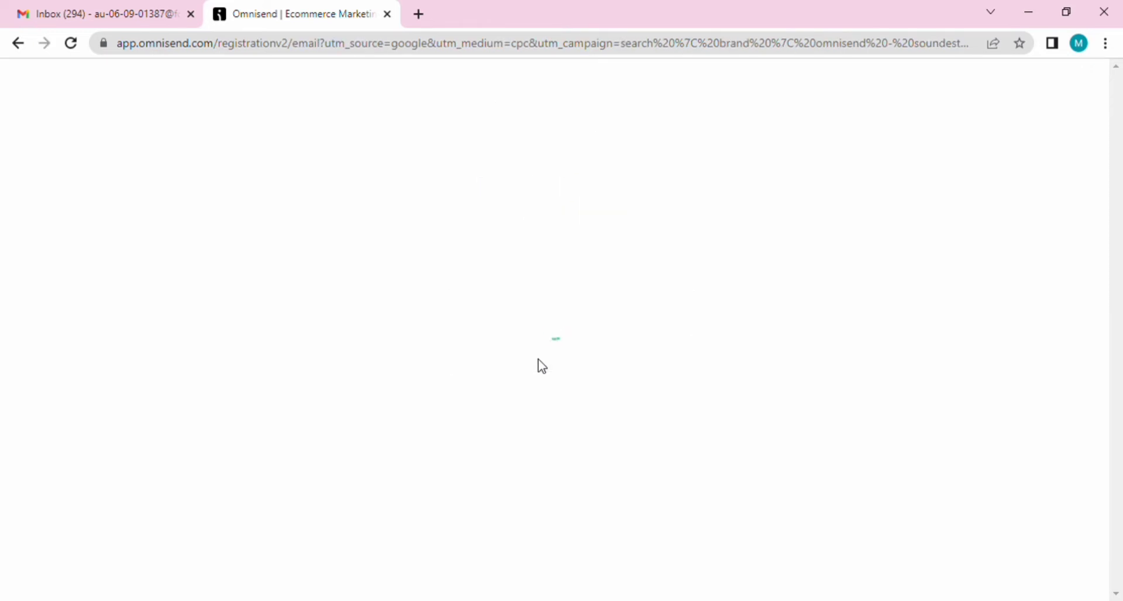
pyautogui.click(524, 297)
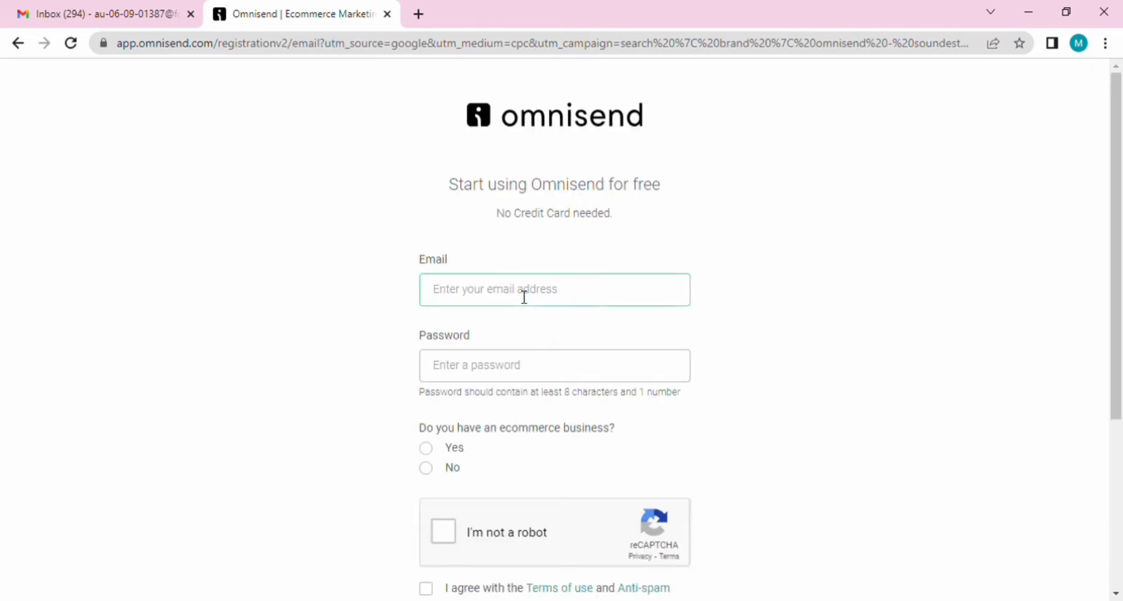
pyautogui.hotkey('ctrl', 'v')
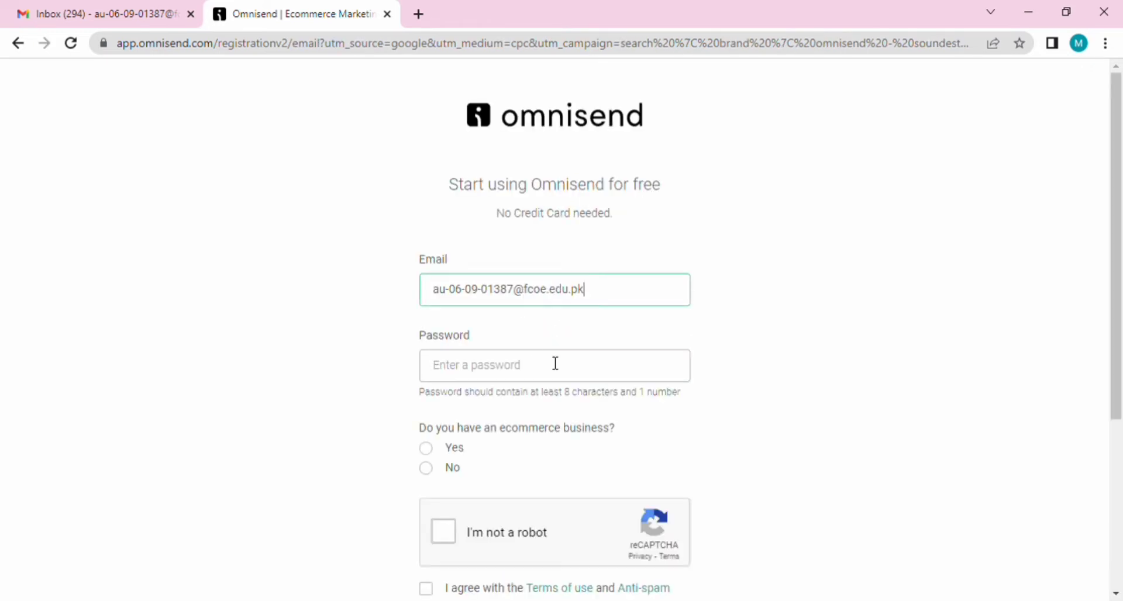
pyautogui.click(563, 380)
pyautogui.write('a')
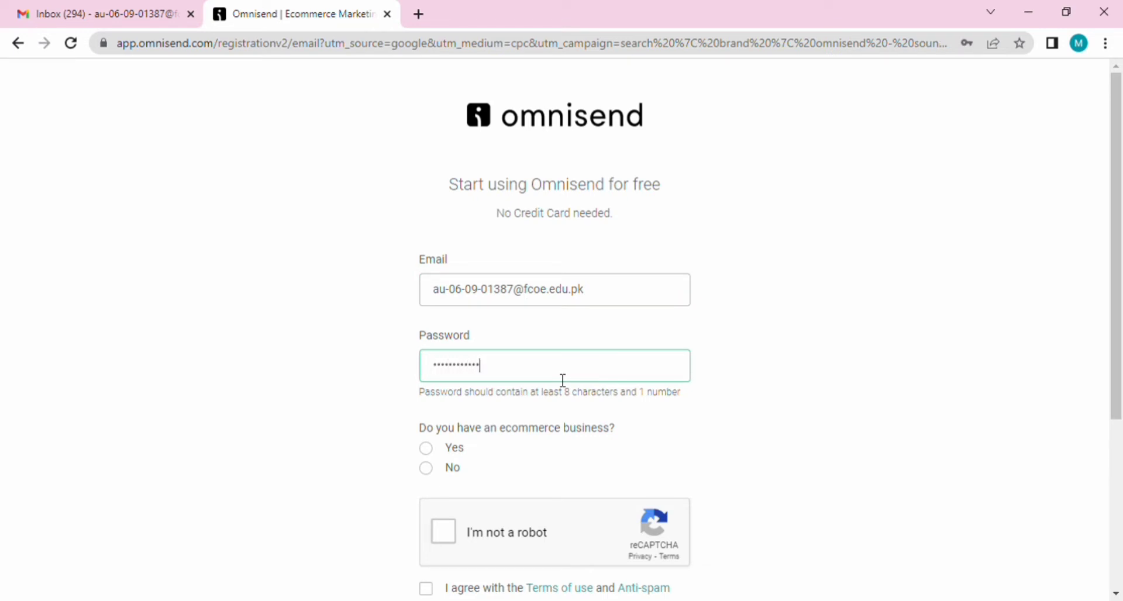
# Step: Answer No to ecommerce business, pass reCAPTCHA, accept the terms and submit registration
pyautogui.click(434, 467)
pyautogui.scroll(-1, 483, 494)
pyautogui.click(469, 462)
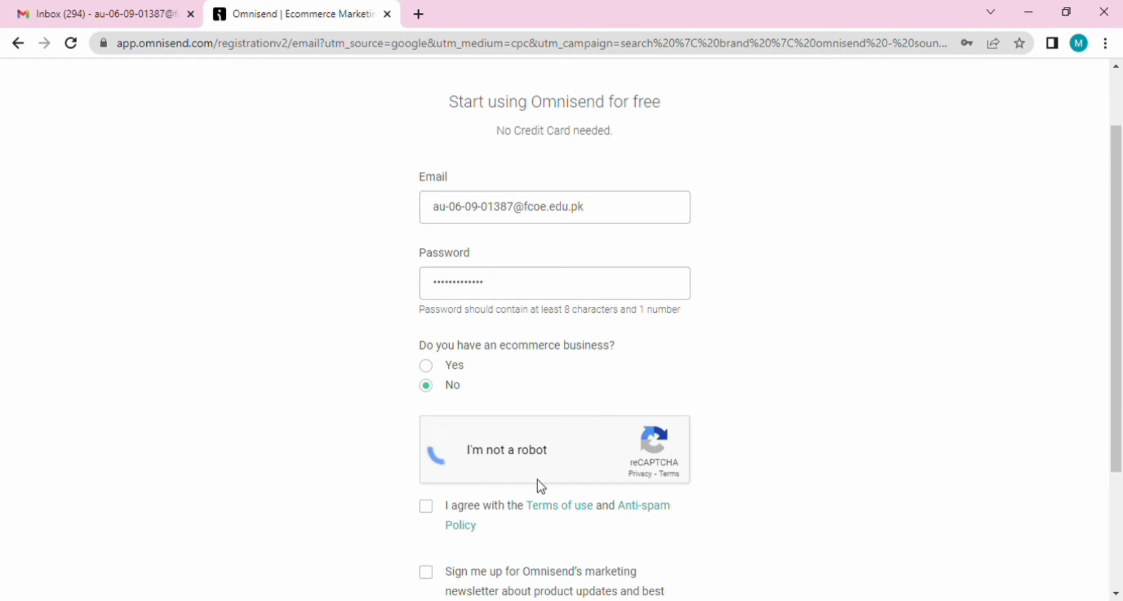
pyautogui.click(433, 513)
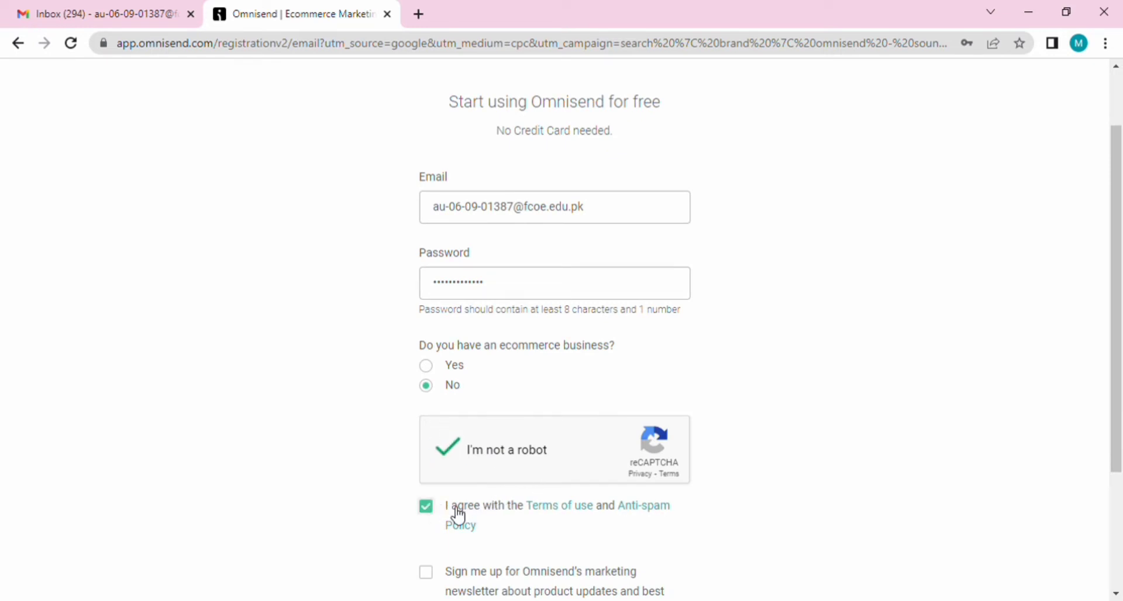
pyautogui.scroll(-3, 595, 478)
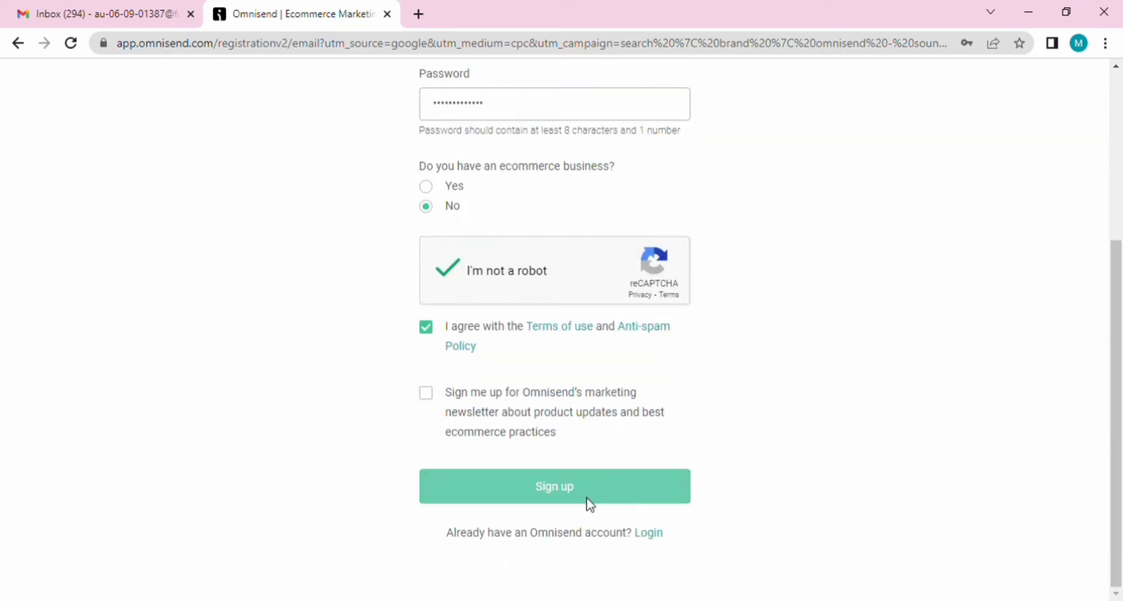
pyautogui.click(588, 502)
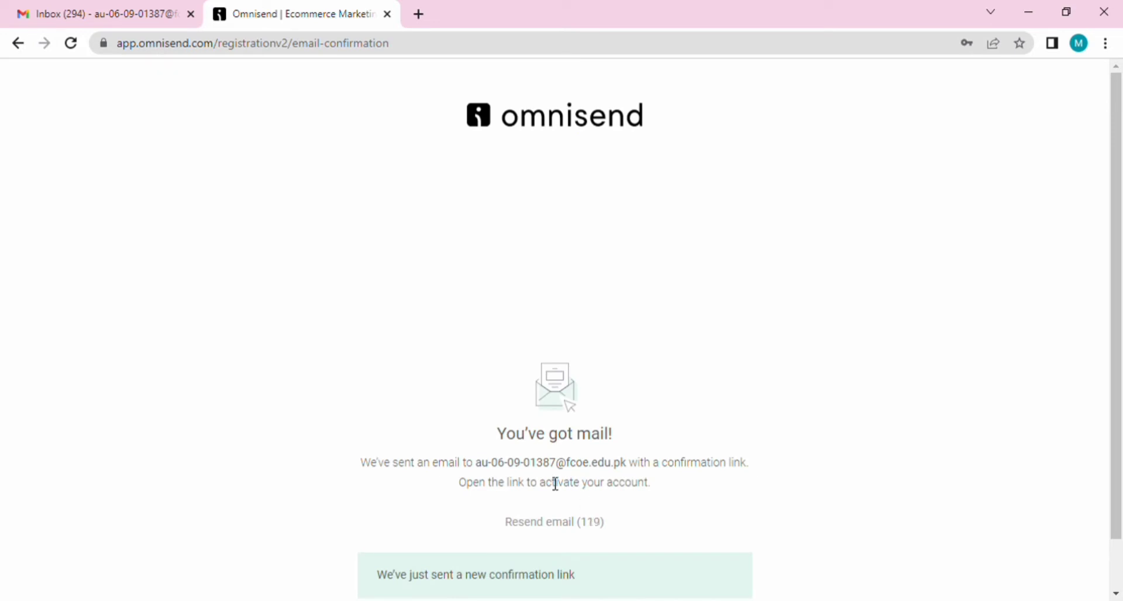
# Step: Verify the account via the link in Omnisend's 'Complete your registration' email in Gmail
pyautogui.click(110, 9)
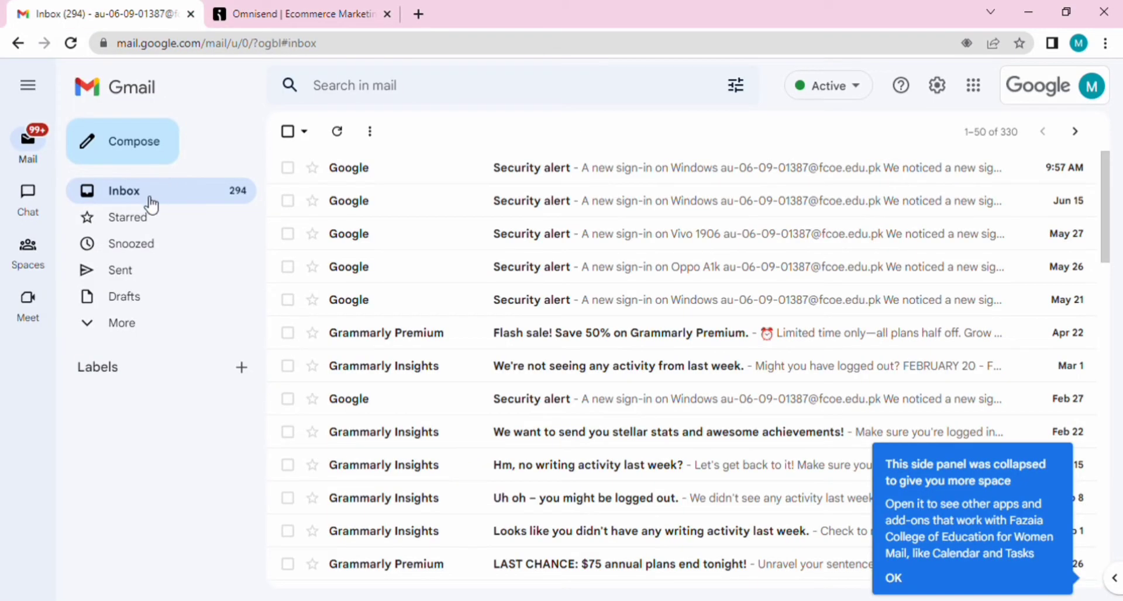
pyautogui.click(71, 43)
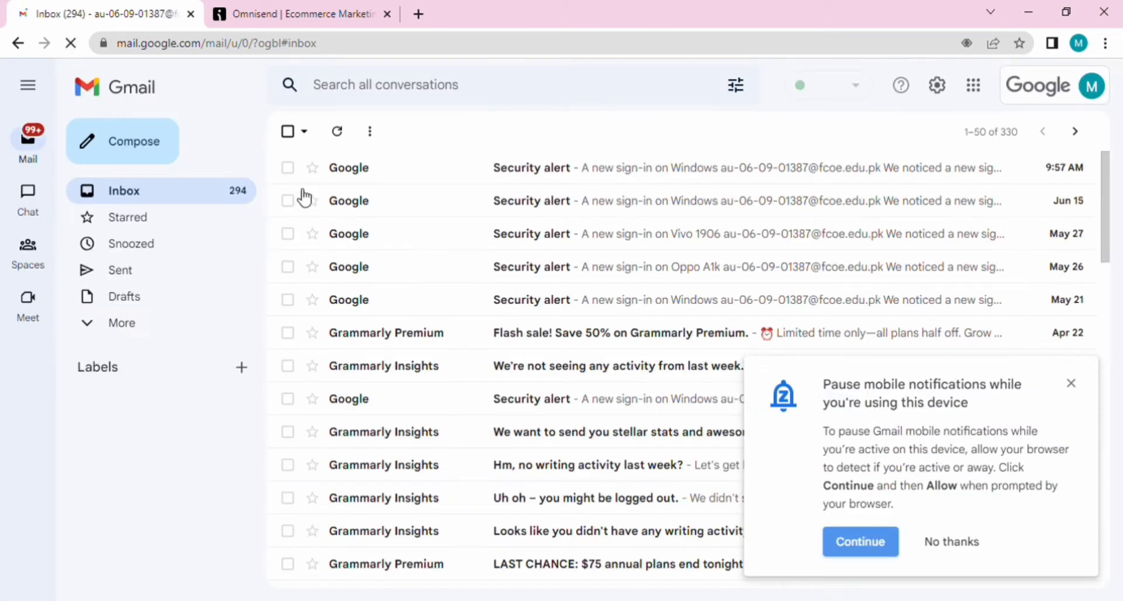
pyautogui.click(576, 174)
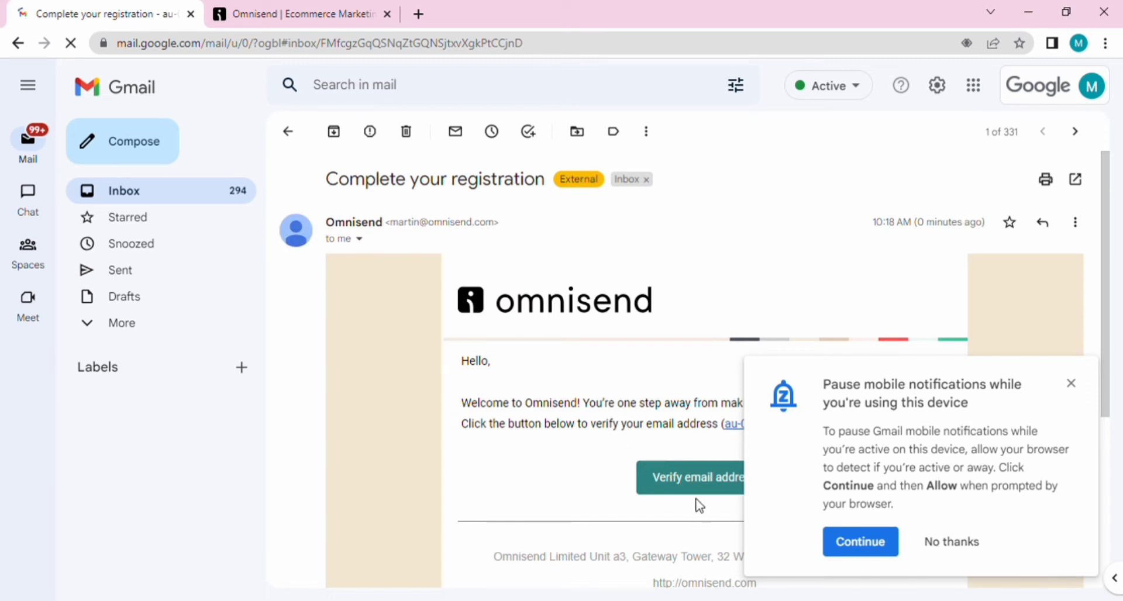
pyautogui.click(699, 483)
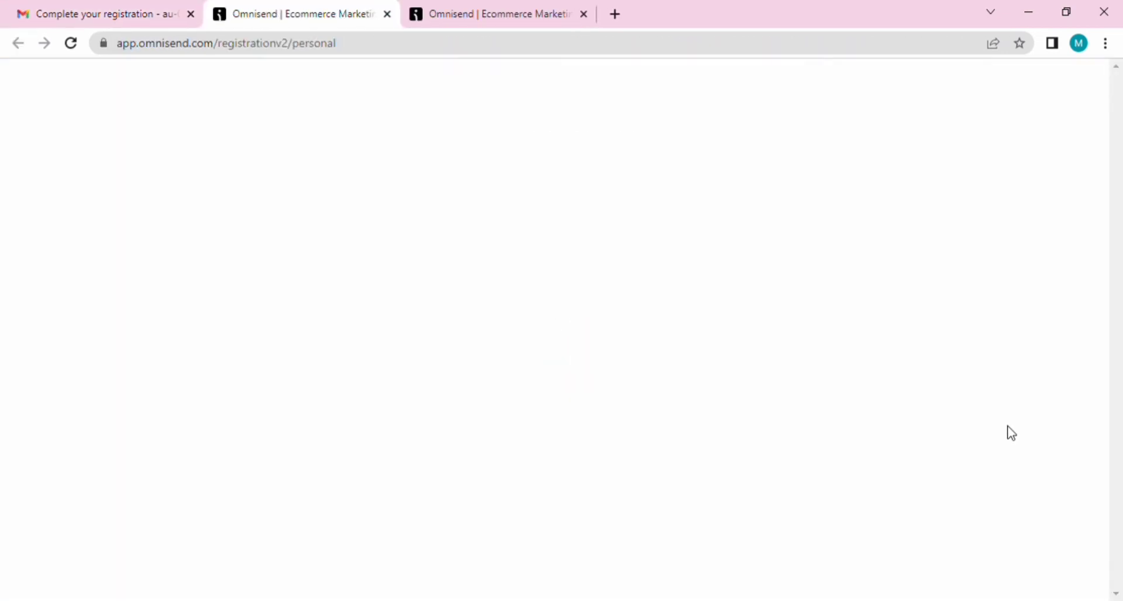
# Step: Fill in first and last name, business name 'fix the' and website, then continue
pyautogui.click(575, 345)
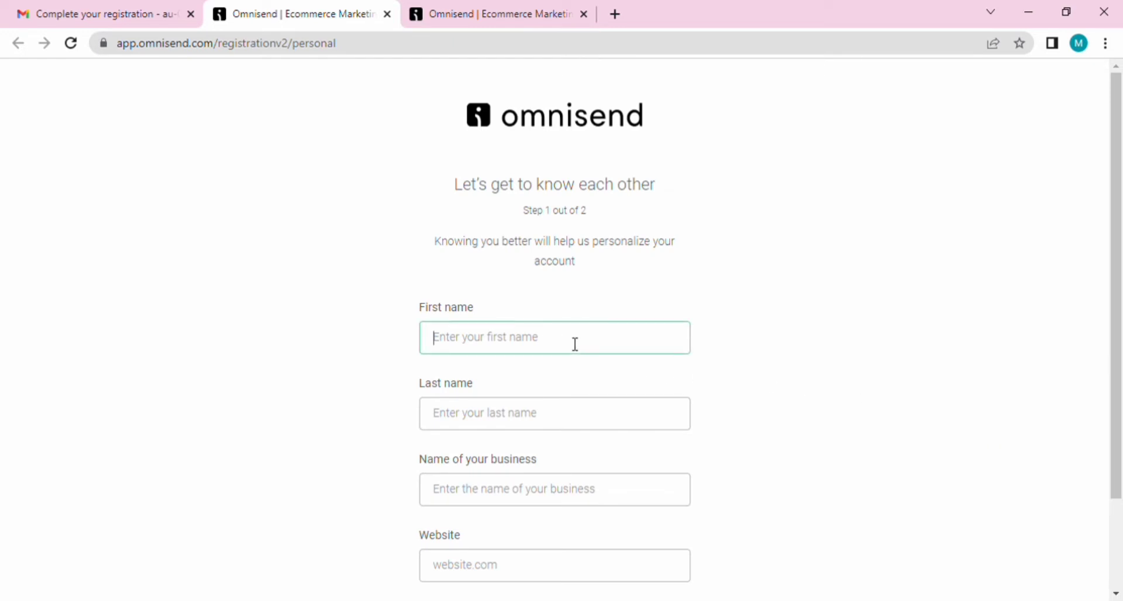
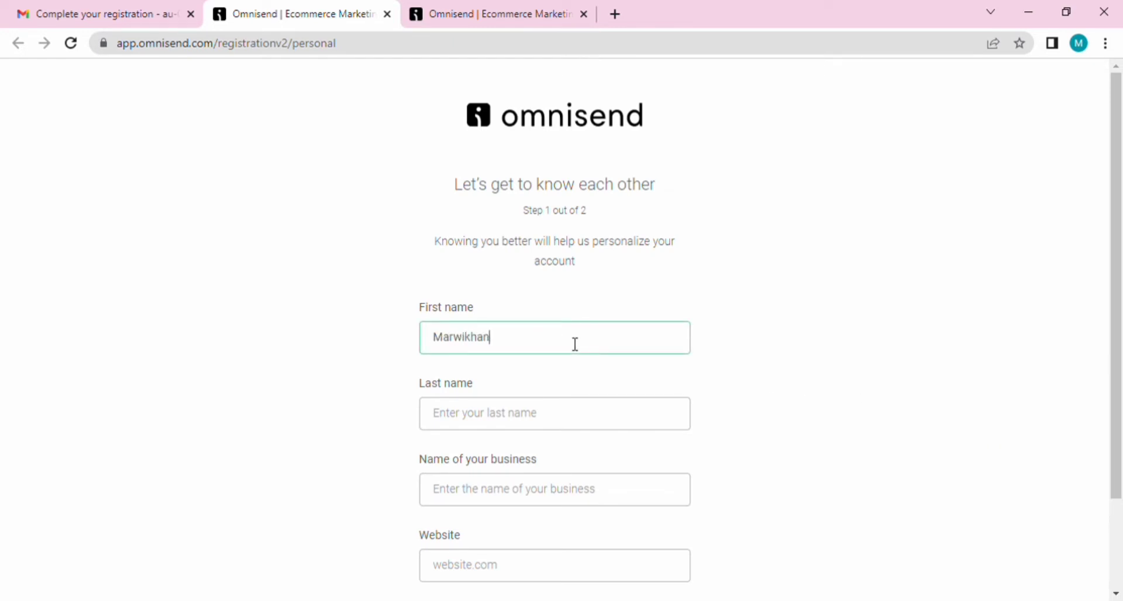
pyautogui.click(598, 411)
pyautogui.click(634, 503)
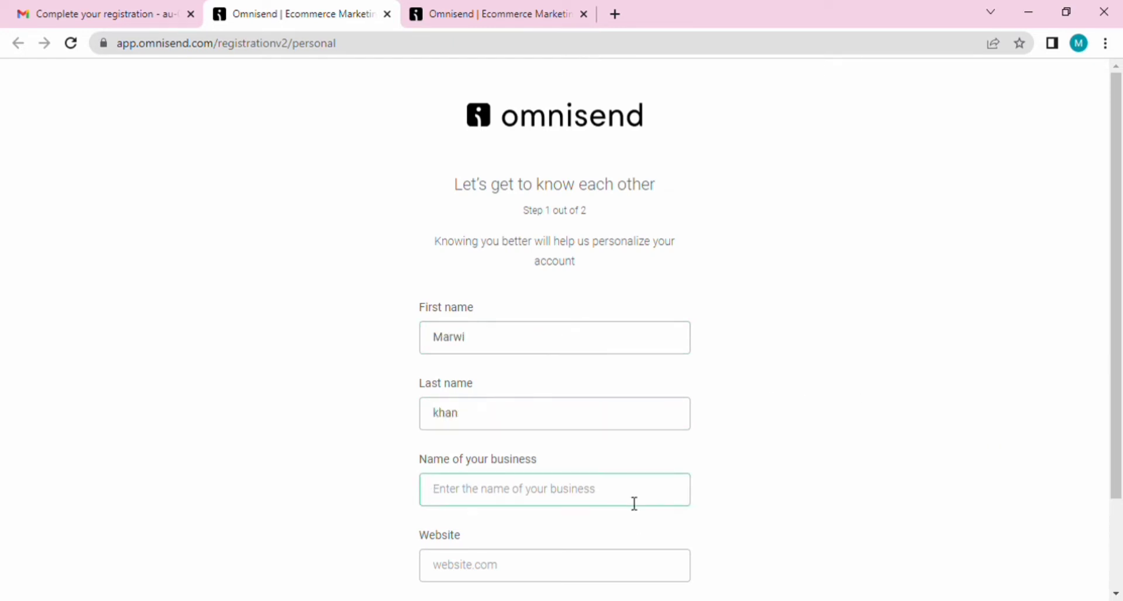
pyautogui.write('fix the')
pyautogui.scroll(-2, 634, 503)
pyautogui.click(618, 498)
pyautogui.write('www.fix.com')
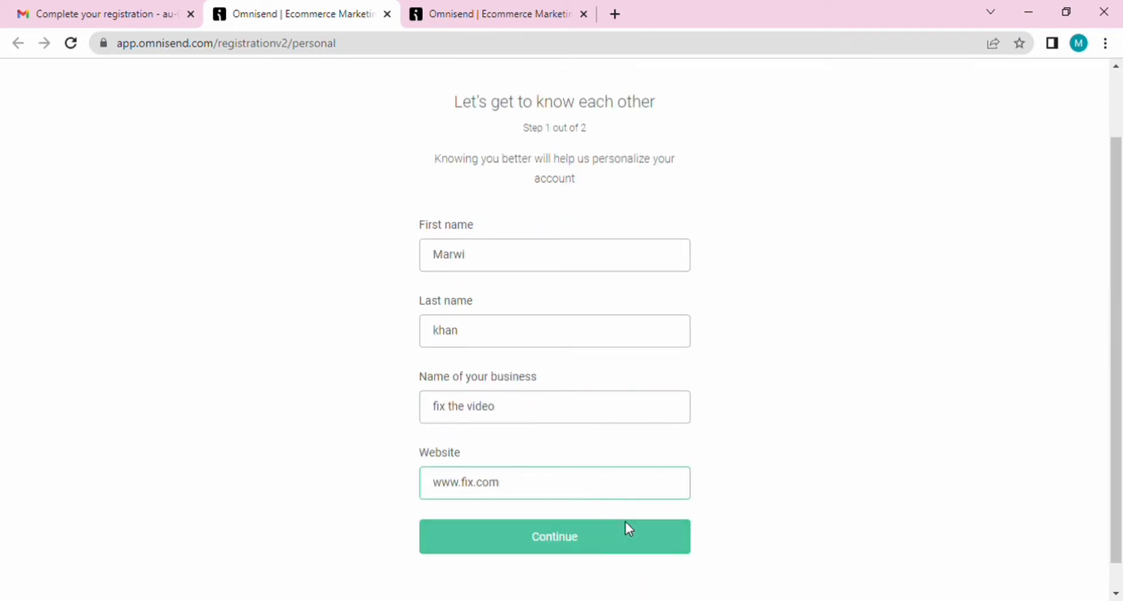
pyautogui.click(627, 528)
# Step: Set country to Pakistan, fill in city, business address and ZIP code, and finish registration
pyautogui.click(667, 328)
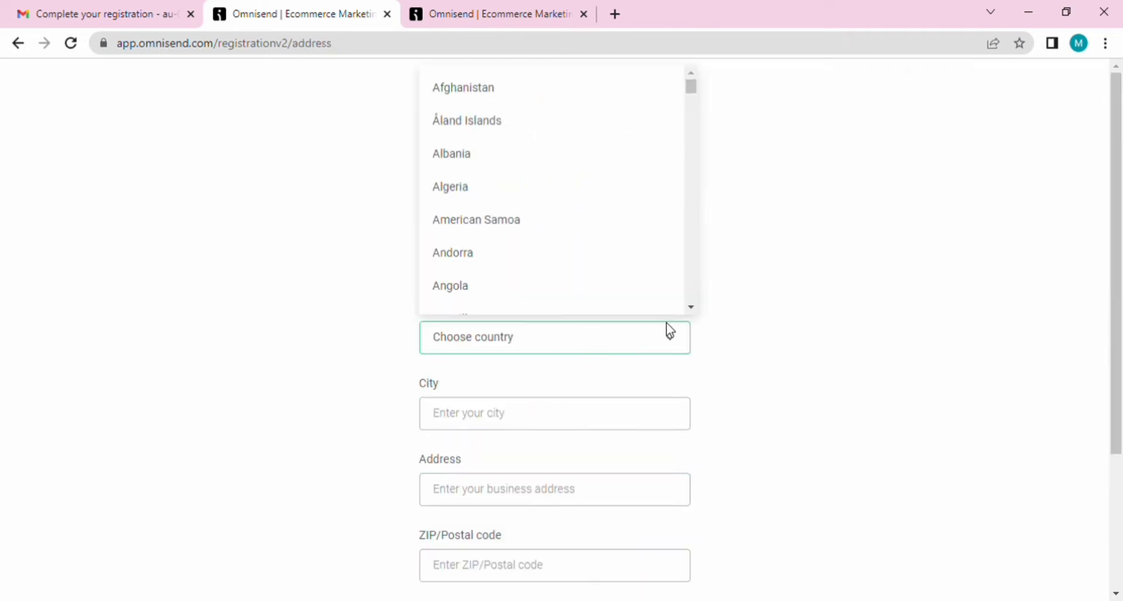
pyautogui.moveTo(691, 88); pyautogui.dragTo(689, 232)
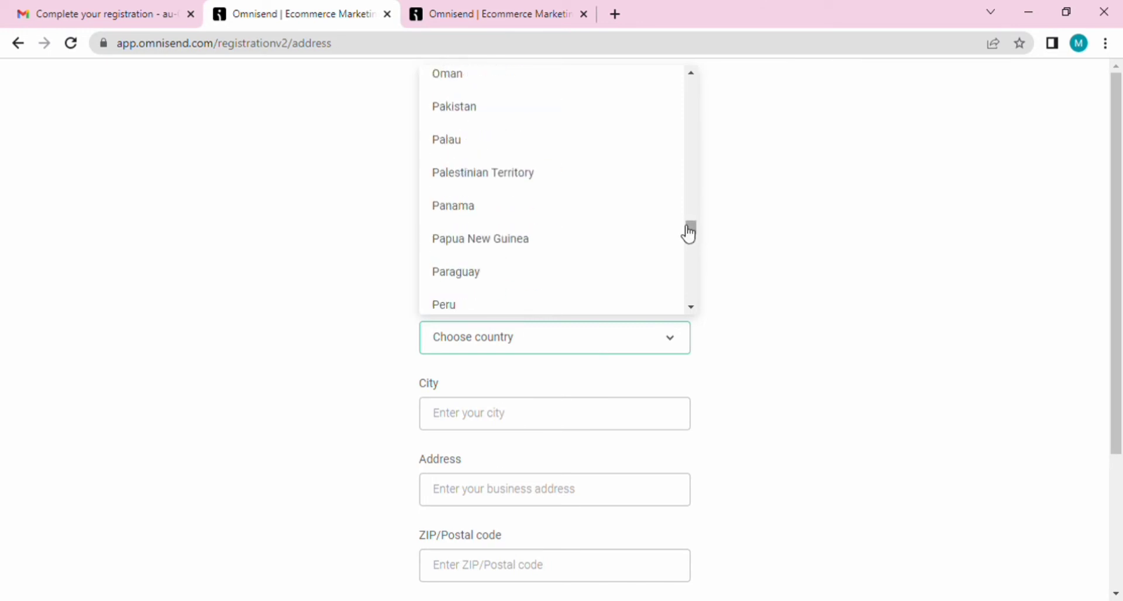
pyautogui.click(581, 119)
pyautogui.click(612, 426)
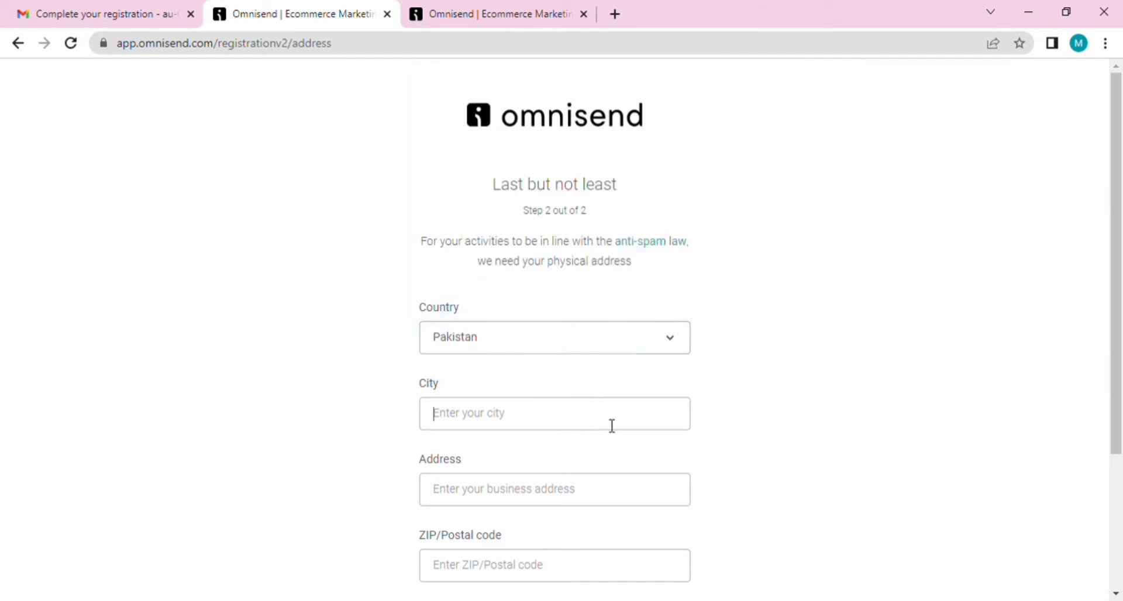
pyautogui.write('lahore')
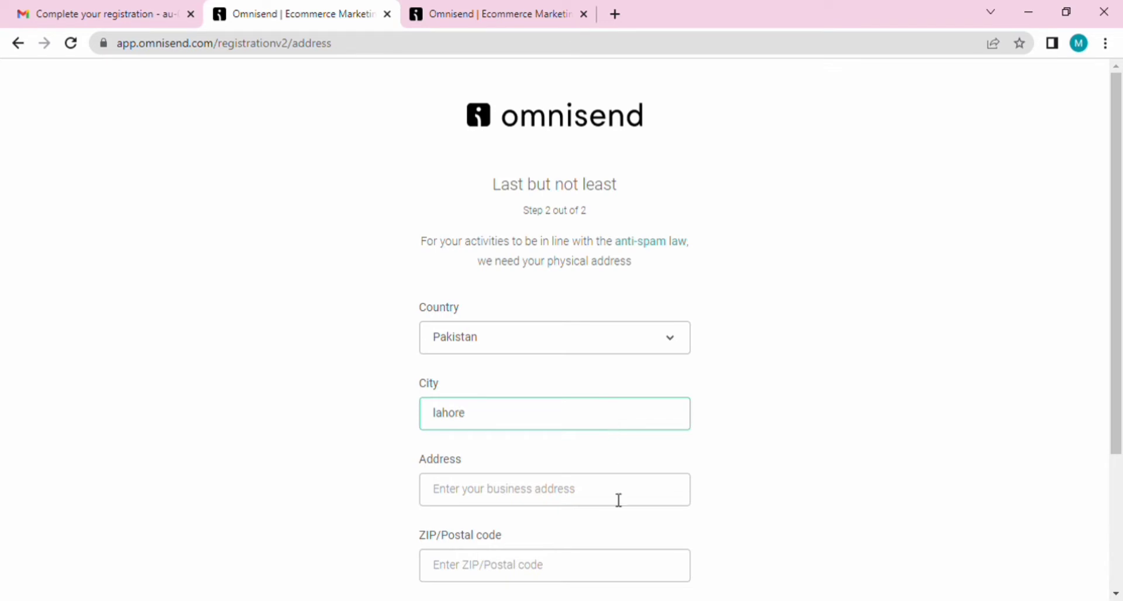
pyautogui.click(619, 501)
pyautogui.write('airport ')
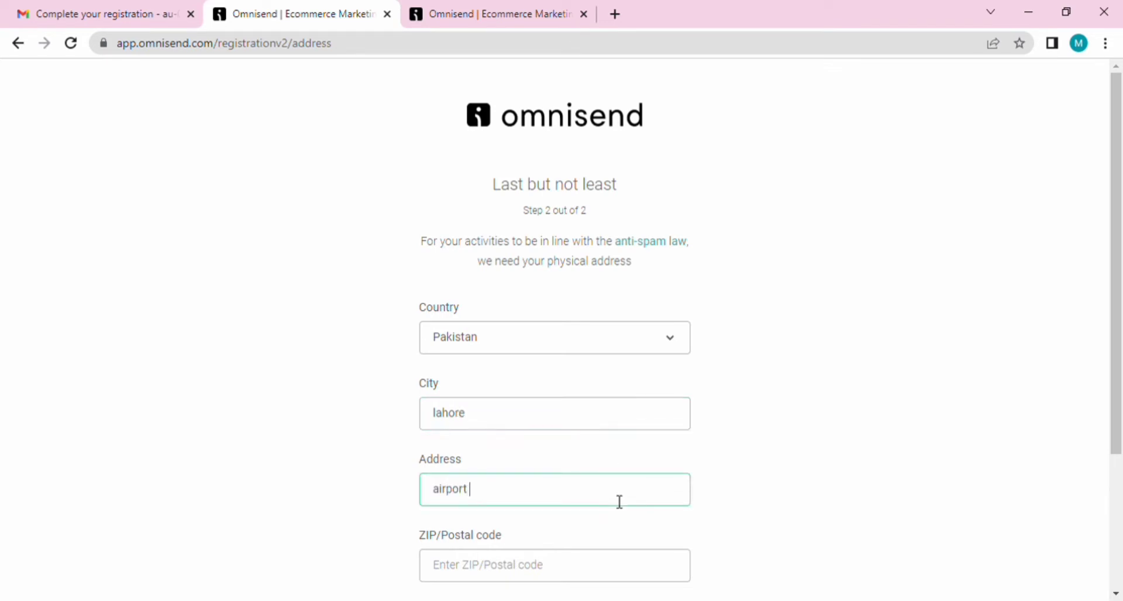
pyautogui.write('lahore')
pyautogui.scroll(-3, 584, 401)
pyautogui.click(584, 402)
pyautogui.write('40050')
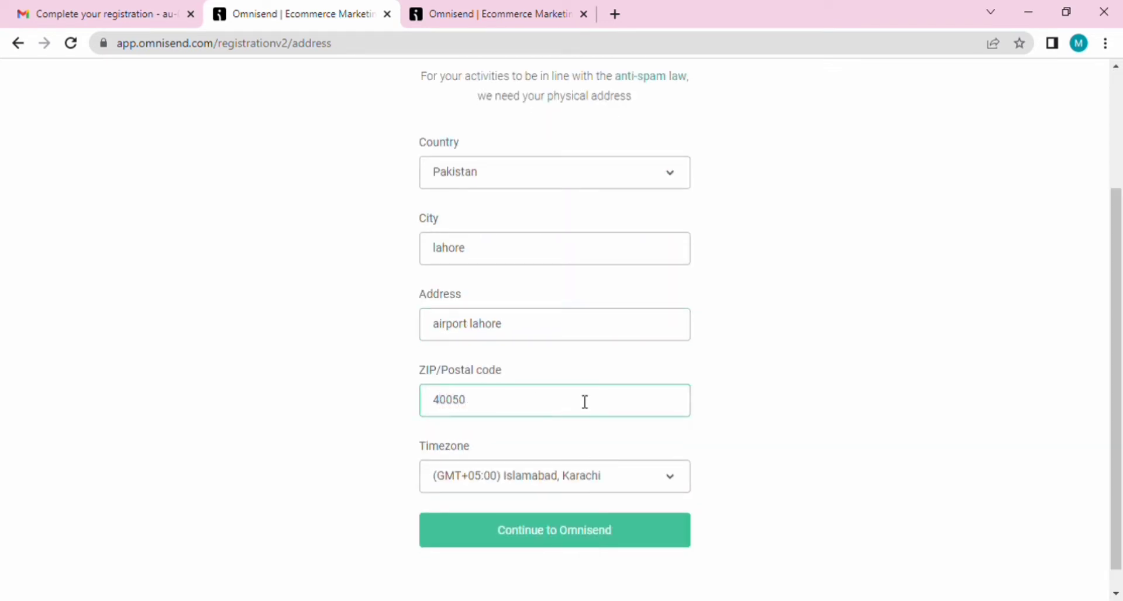
pyautogui.click(627, 524)
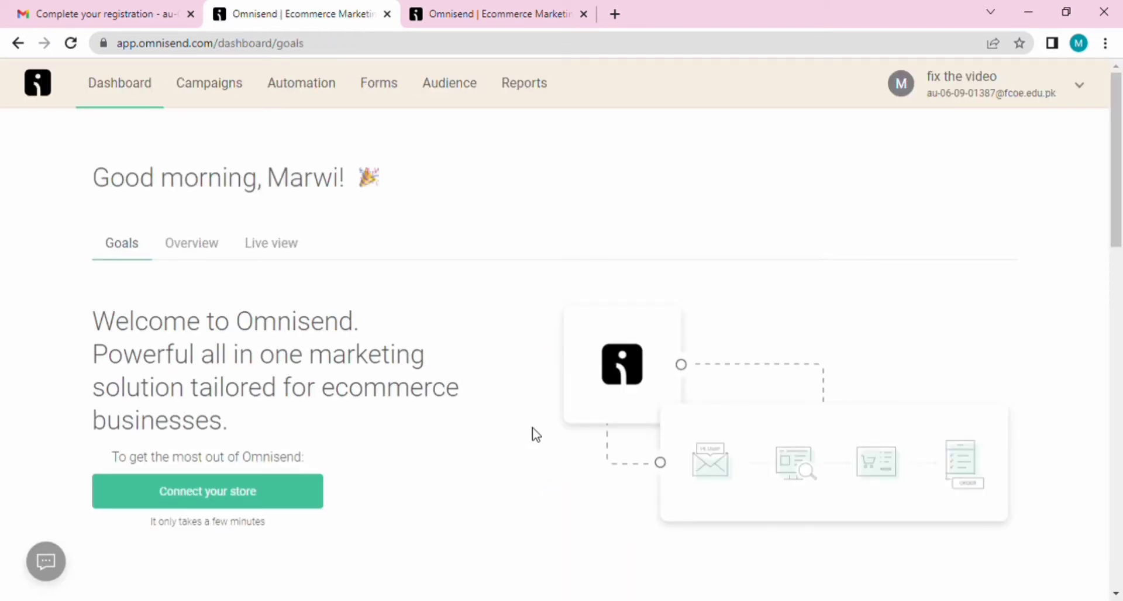
# Step: Browse the App Market from the store connection page, then go to the Campaigns page
pyautogui.click(240, 502)
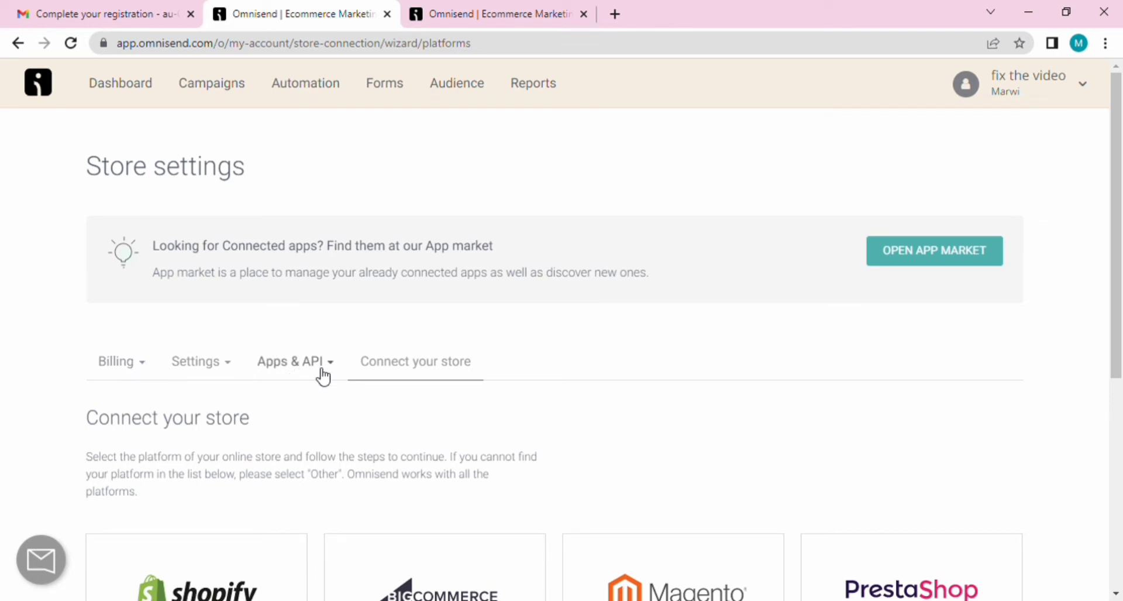
pyautogui.click(953, 257)
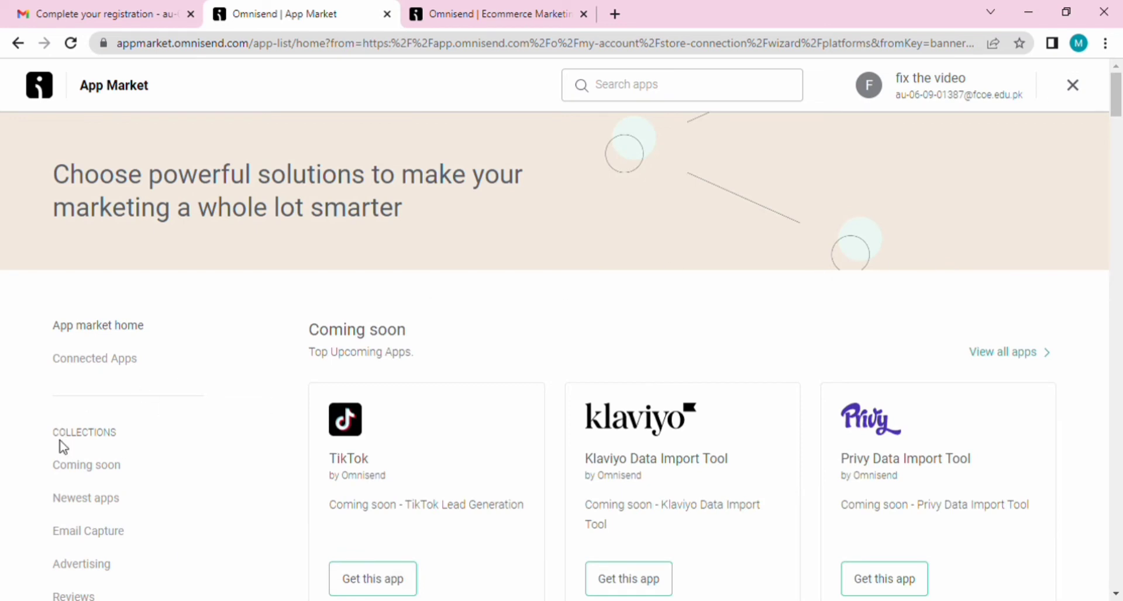
pyautogui.moveTo(1117, 88); pyautogui.dragTo(1118, 117)
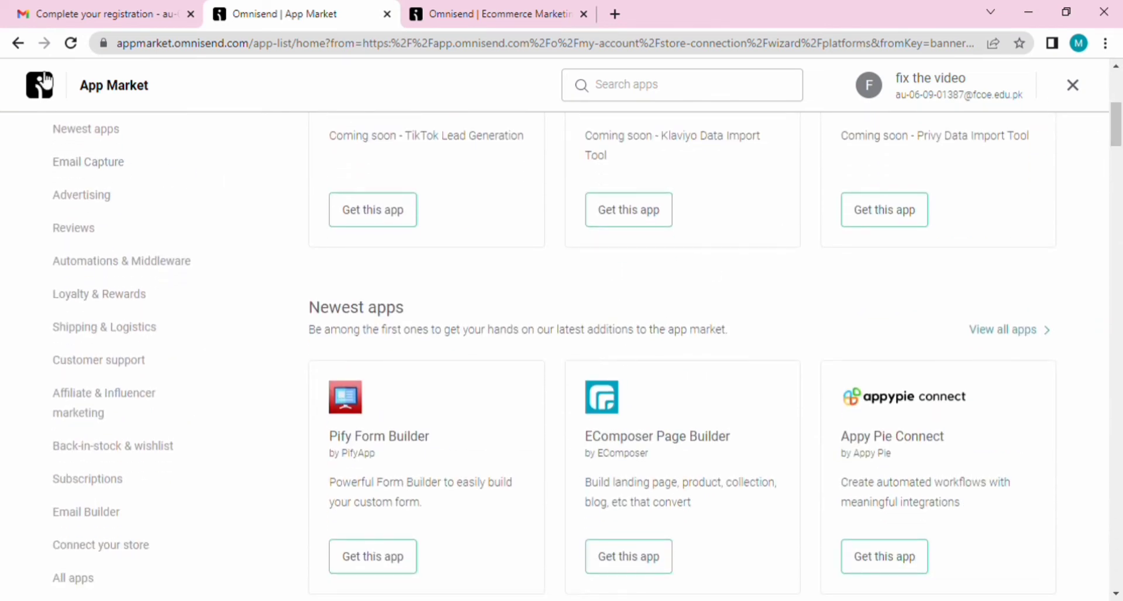
pyautogui.click(20, 44)
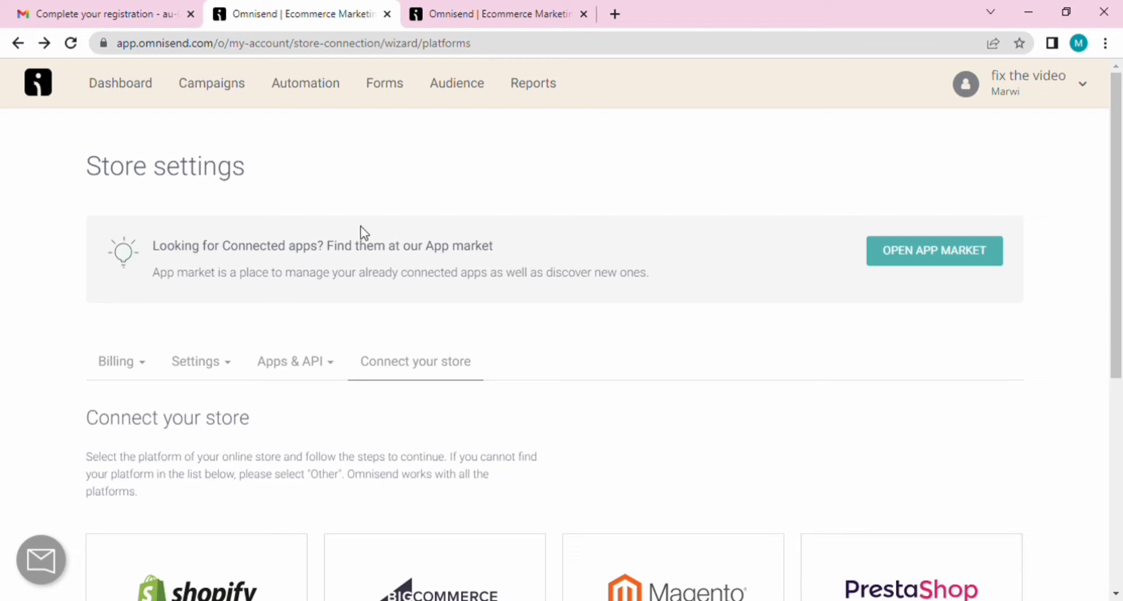
pyautogui.click(204, 95)
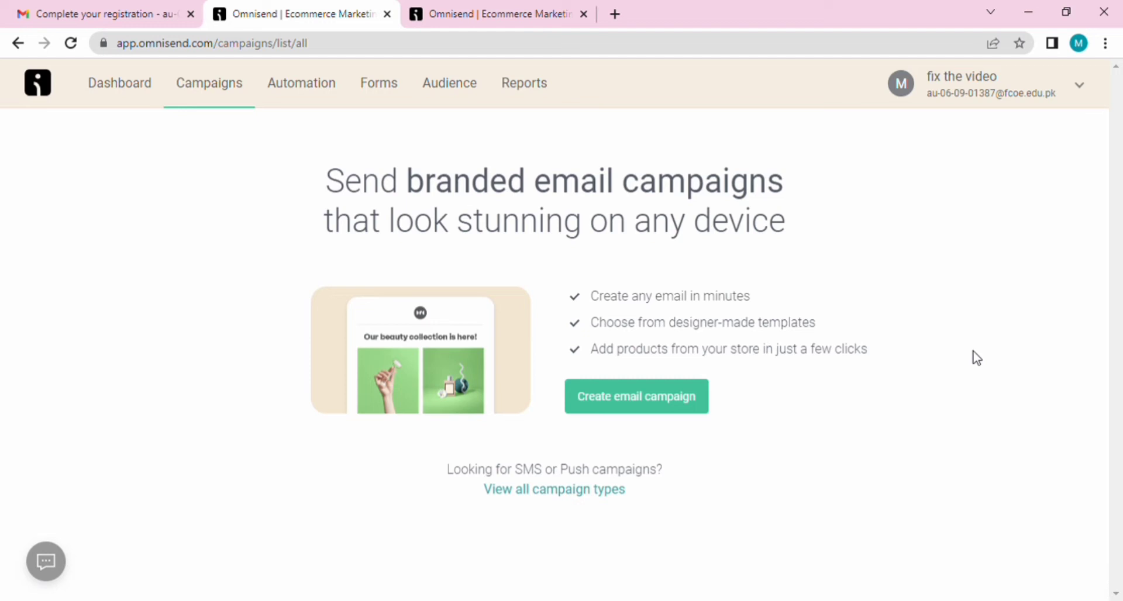
# Step: Create an email campaign with subject 'Asim Campaign' and a sender name, then proceed to templates
pyautogui.click(664, 395)
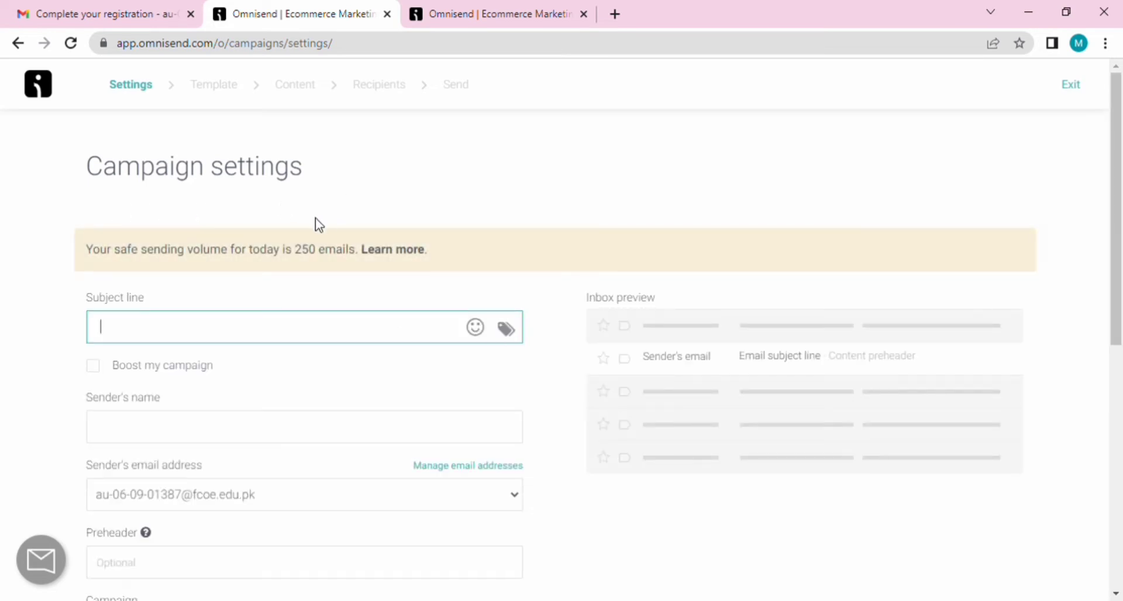
pyautogui.write('Asim Campaign')
pyautogui.click(248, 430)
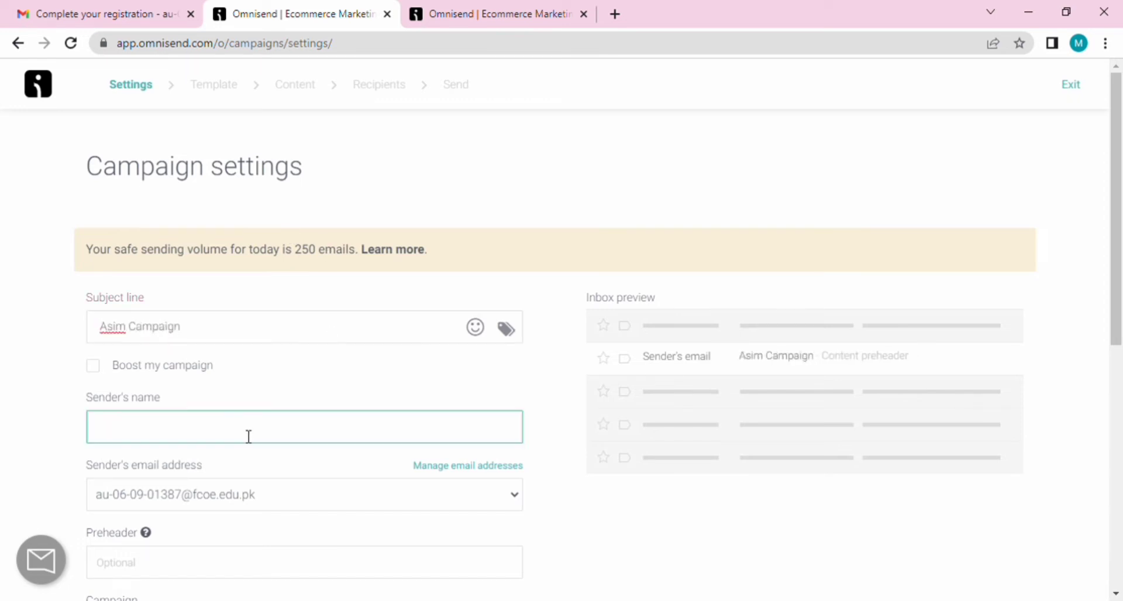
pyautogui.write('Aims')
pyautogui.scroll(-3, 247, 409)
pyautogui.click(247, 409)
pyautogui.scroll(-3, 146, 351)
pyautogui.press('Tab')
pyautogui.press('Tab')
pyautogui.scroll(-3, 506, 353)
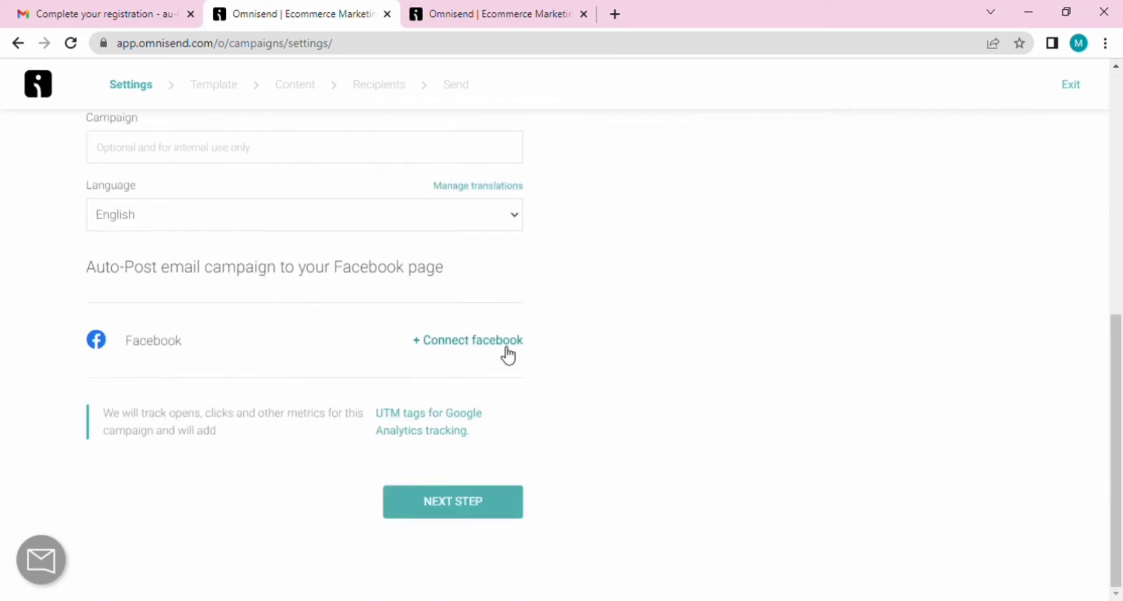
pyautogui.click(457, 511)
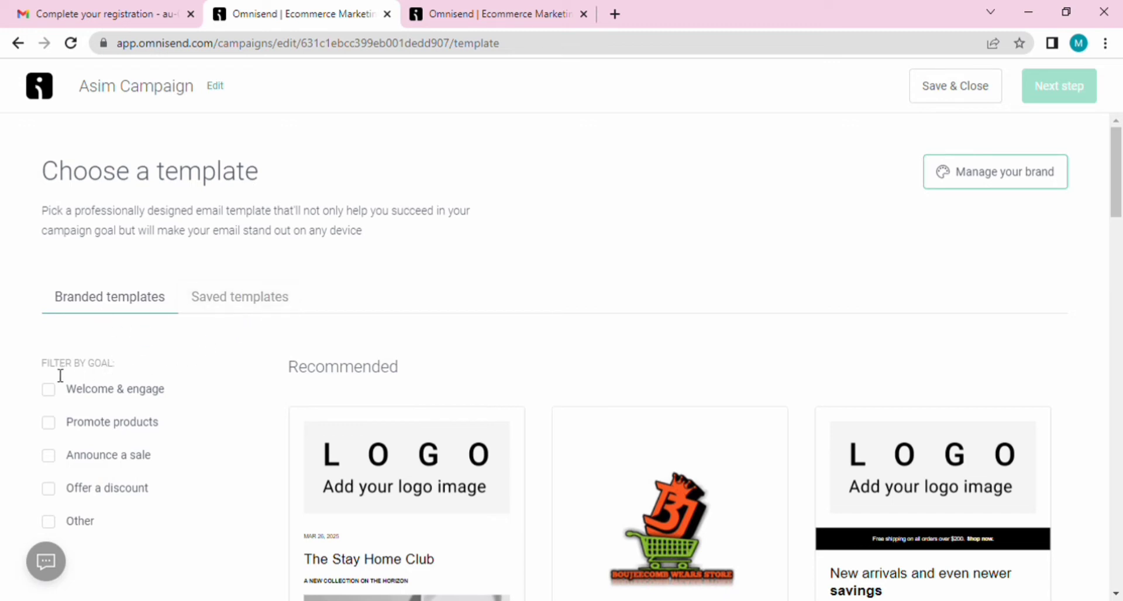
# Step: Choose the Announce a sale template from All templates for the campaign email
pyautogui.moveTo(41, 373); pyautogui.dragTo(119, 373)
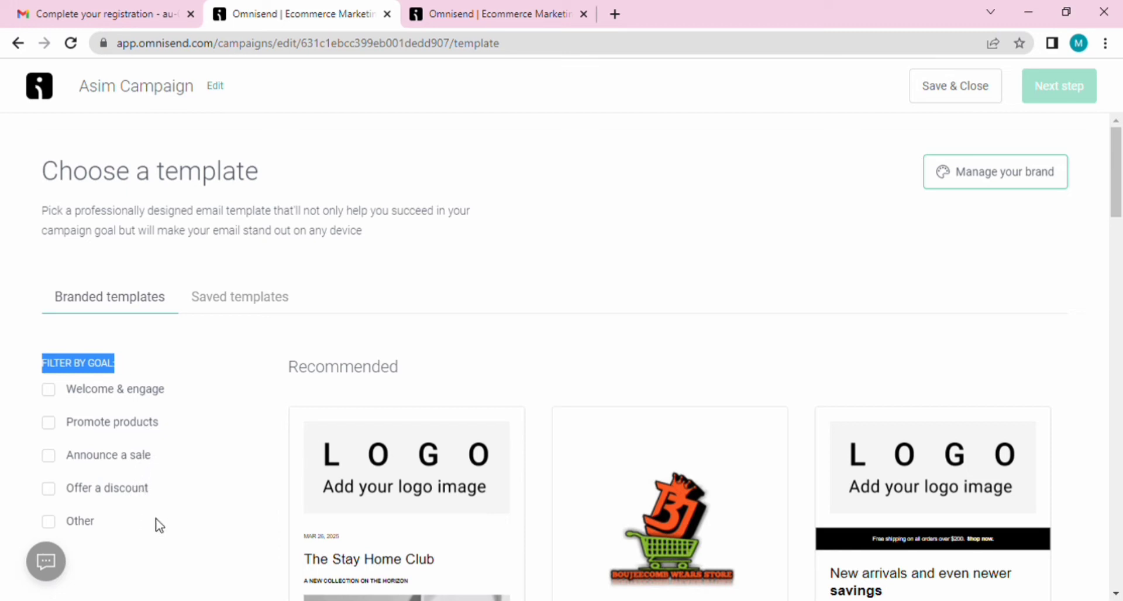
pyautogui.click(450, 305)
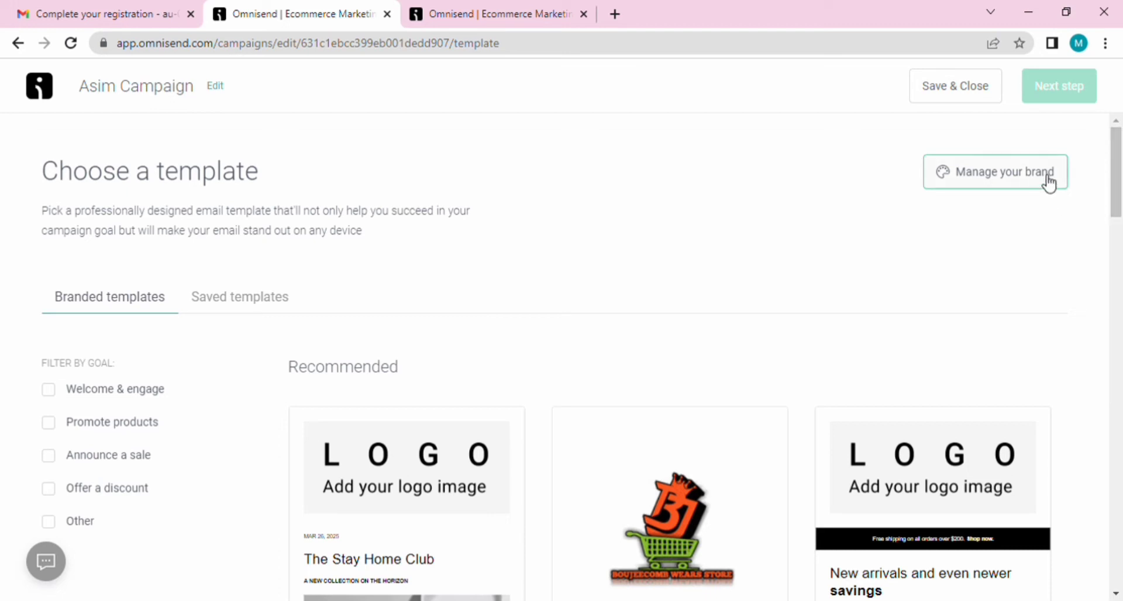
pyautogui.moveTo(1117, 196); pyautogui.dragTo(1090, 310)
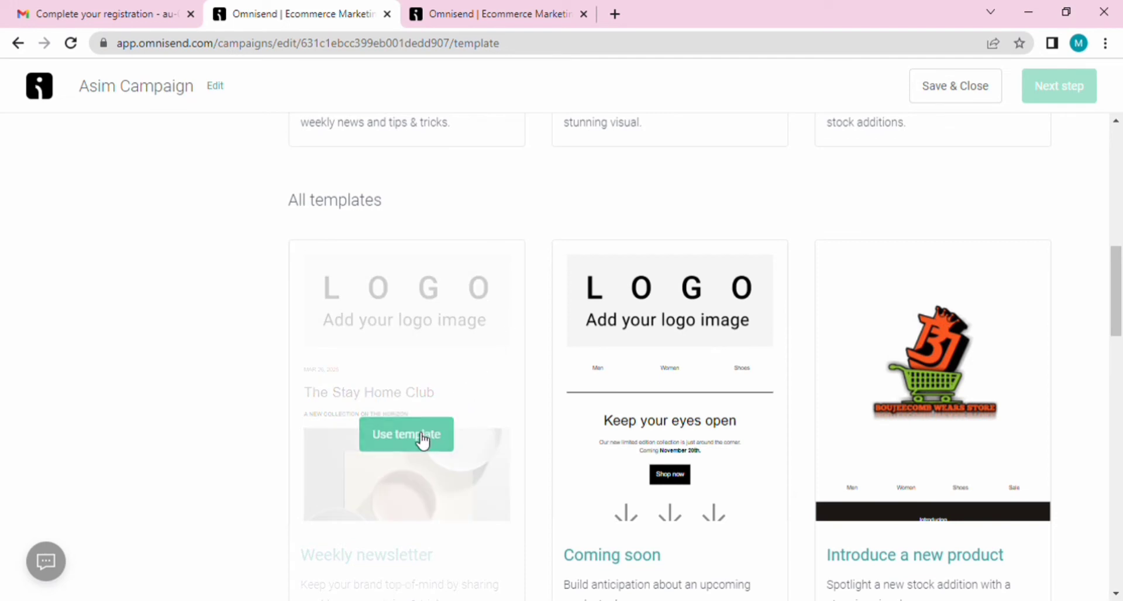
pyautogui.moveTo(1118, 287); pyautogui.dragTo(1119, 366)
pyautogui.click(406, 411)
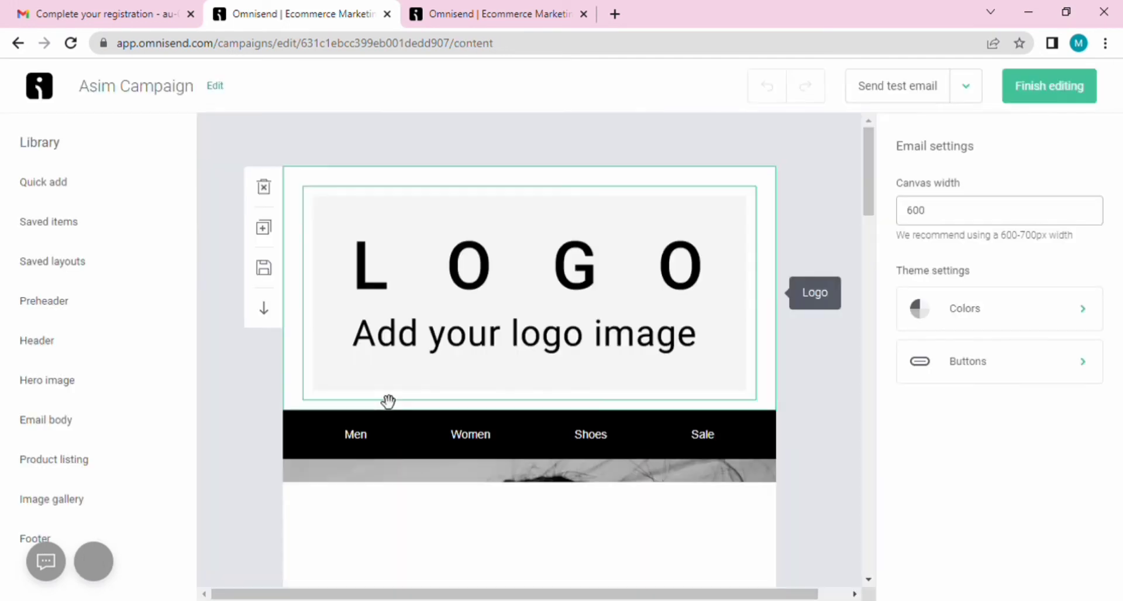
# Step: Browse the editor's Library block categories one by one from Quick add down to Image gallery
pyautogui.click(216, 86)
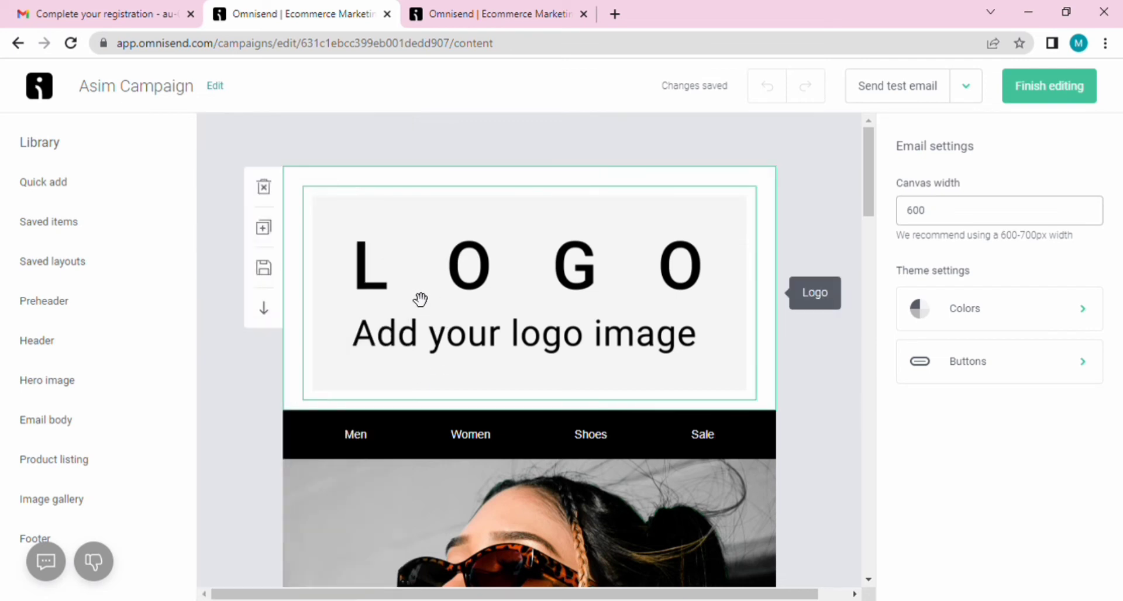
pyautogui.moveTo(138, 195)
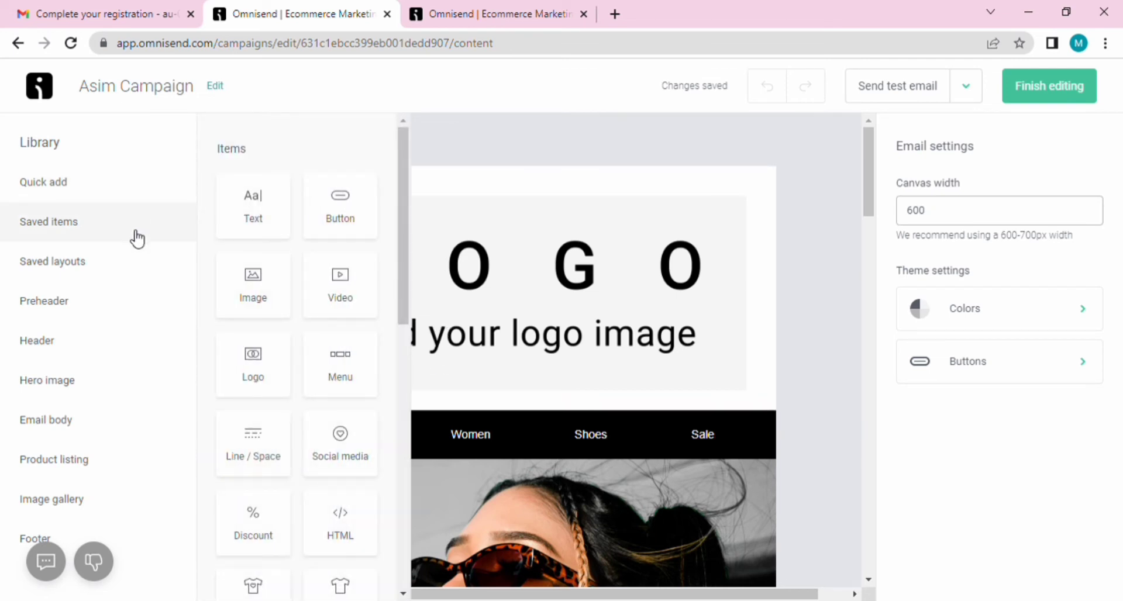
pyautogui.moveTo(136, 238)
pyautogui.moveTo(139, 276)
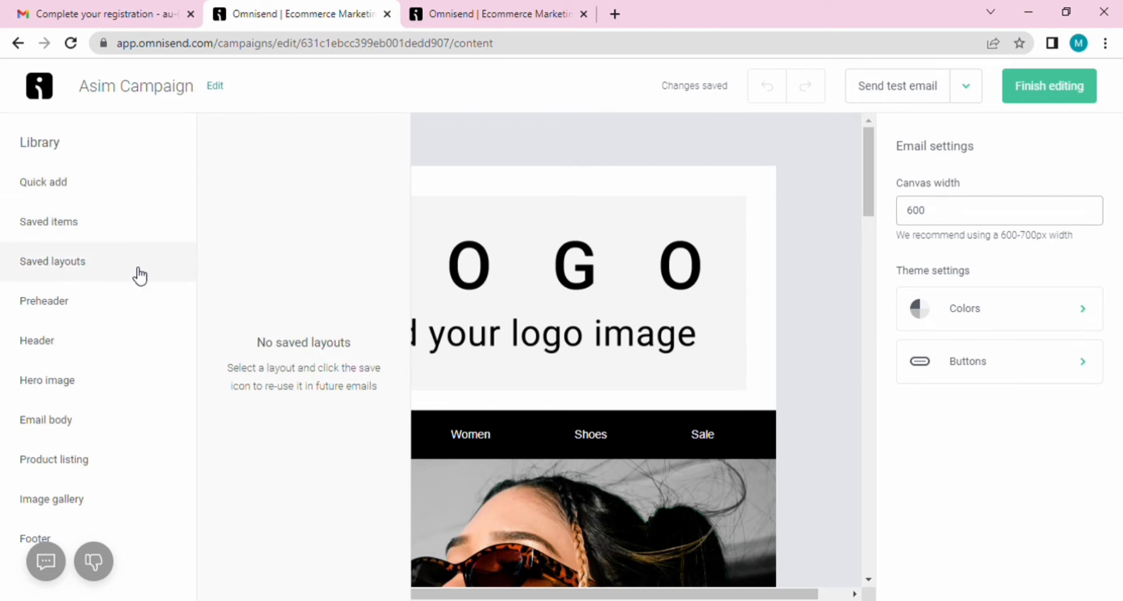
pyautogui.moveTo(144, 306)
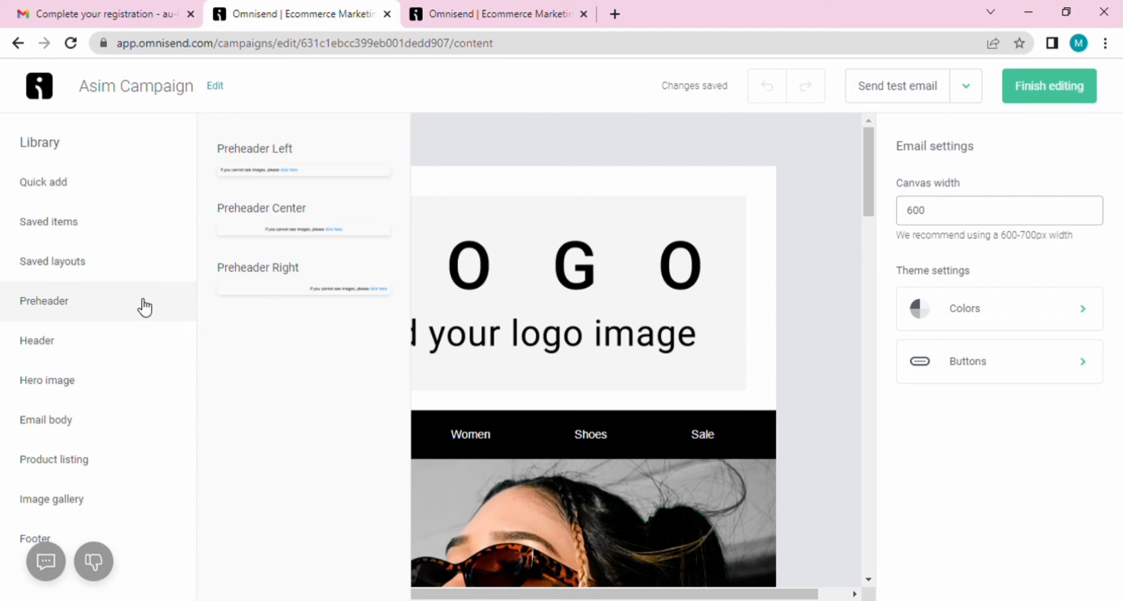
pyautogui.moveTo(141, 344)
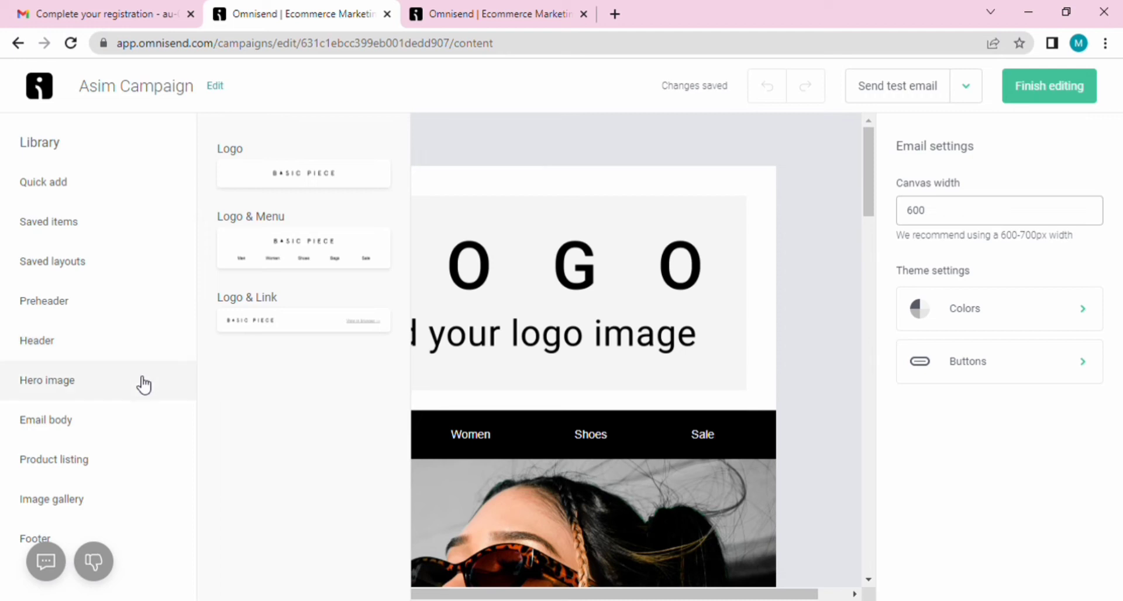
pyautogui.moveTo(141, 384)
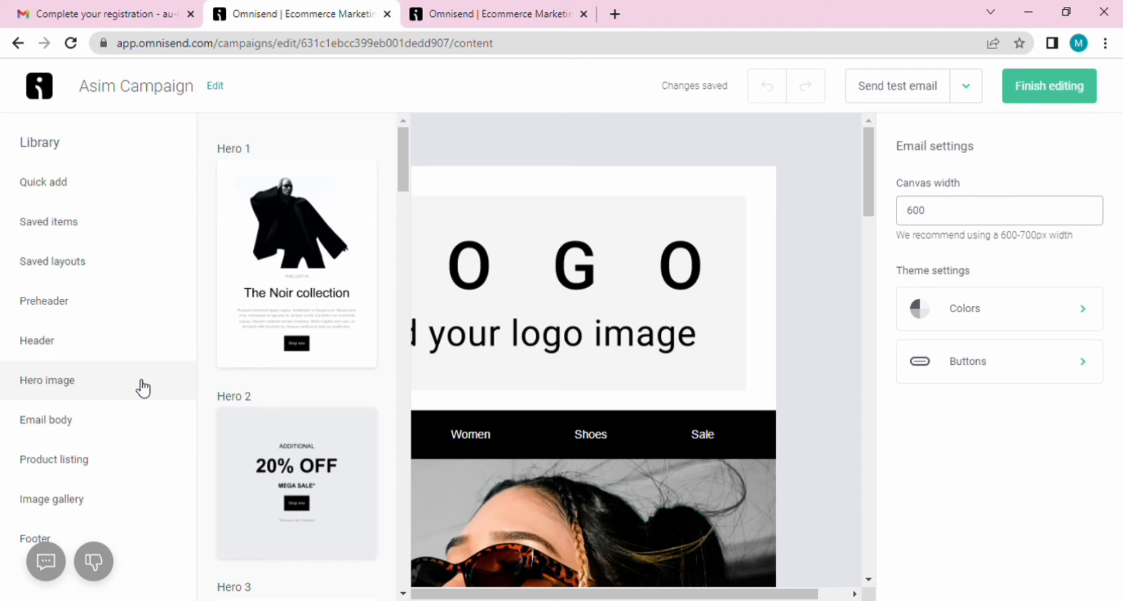
pyautogui.moveTo(143, 432)
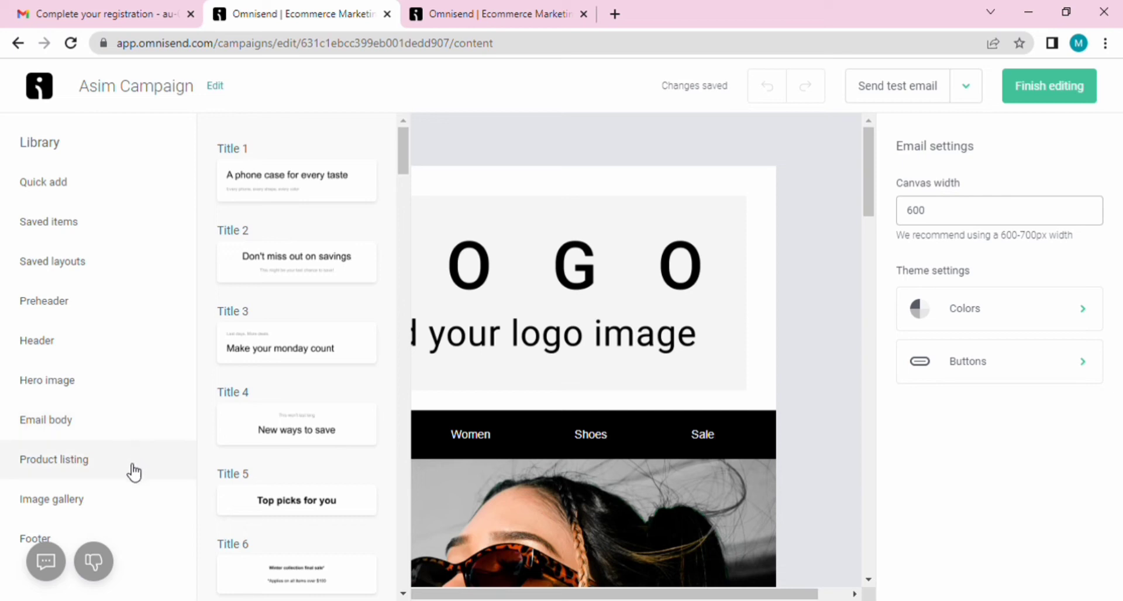
pyautogui.moveTo(131, 470)
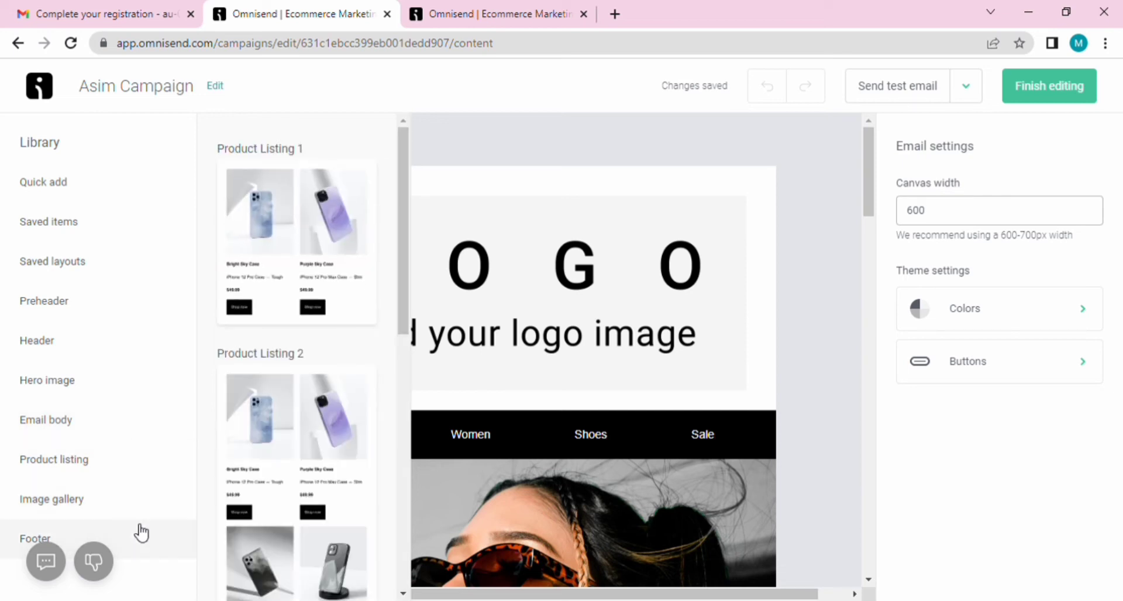
pyautogui.moveTo(136, 511)
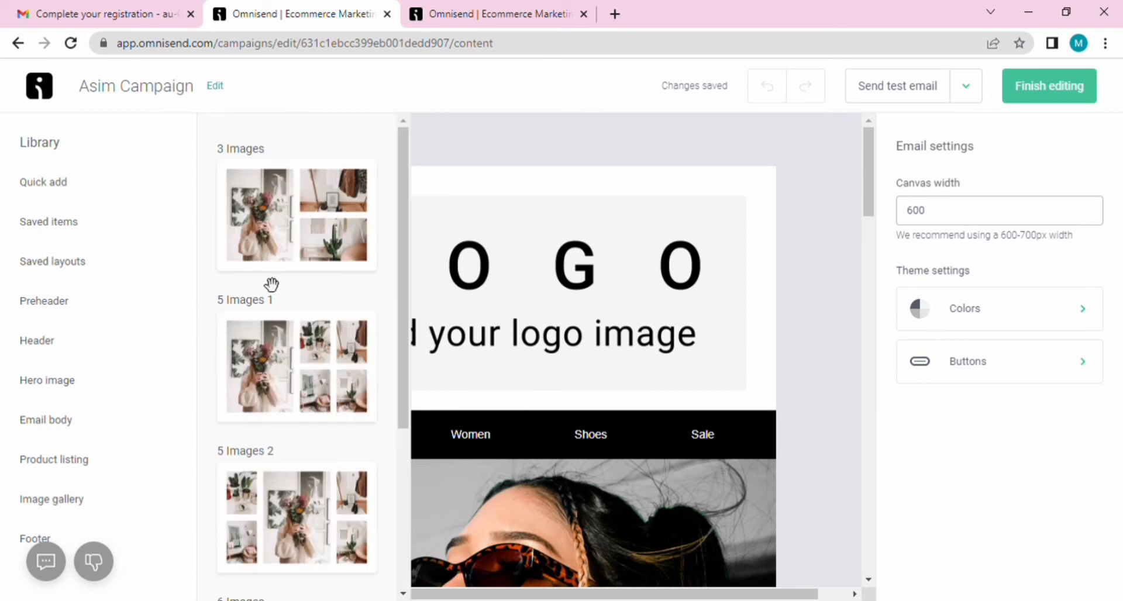
# Step: Place the '5 Images 1' gallery layout below the hero image and select its large photo
pyautogui.moveTo(311, 390); pyautogui.dragTo(479, 531)
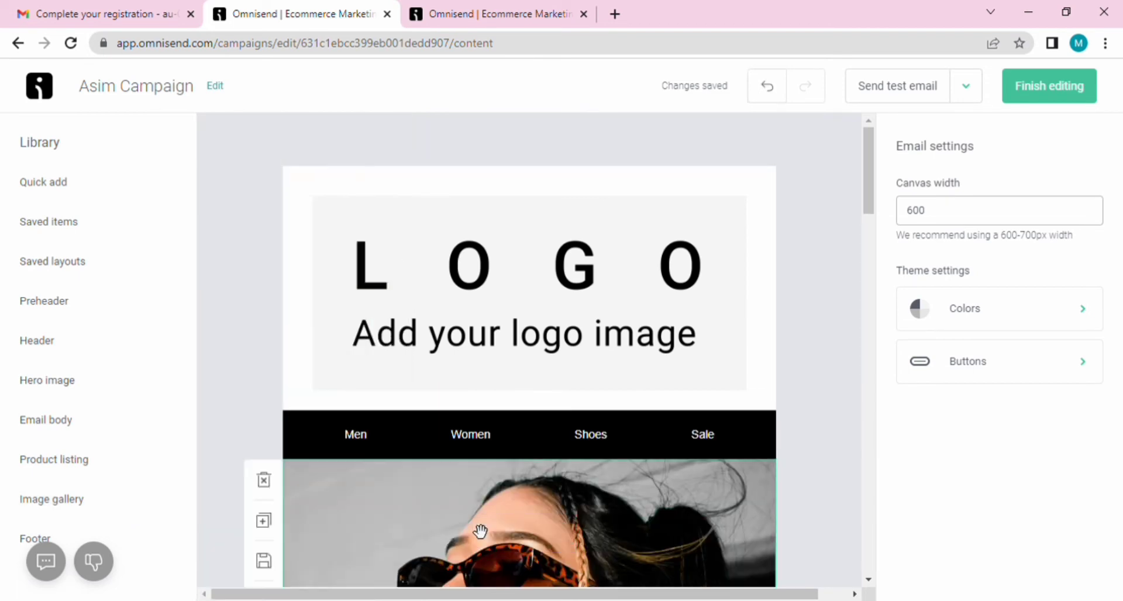
pyautogui.moveTo(1121, 335); pyautogui.dragTo(1122, 358)
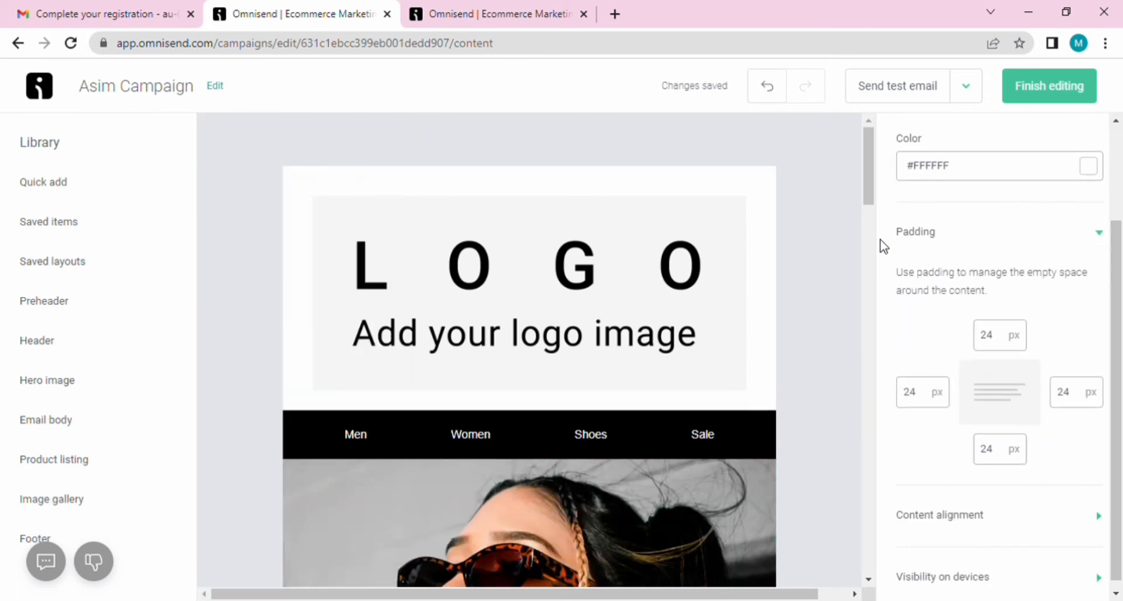
pyautogui.moveTo(869, 190); pyautogui.dragTo(871, 302)
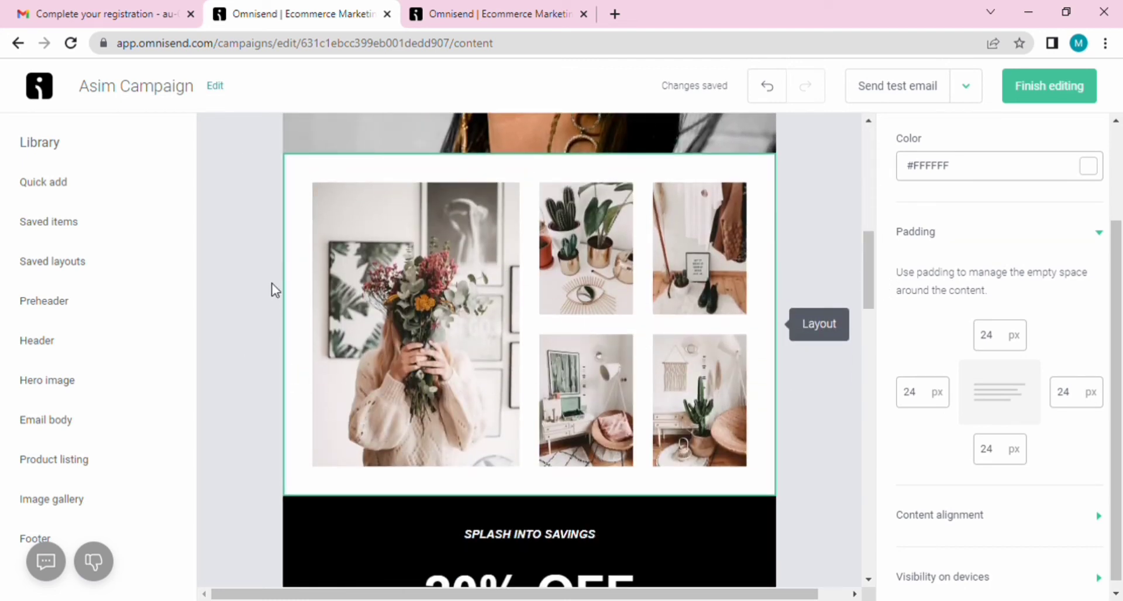
pyautogui.click(334, 211)
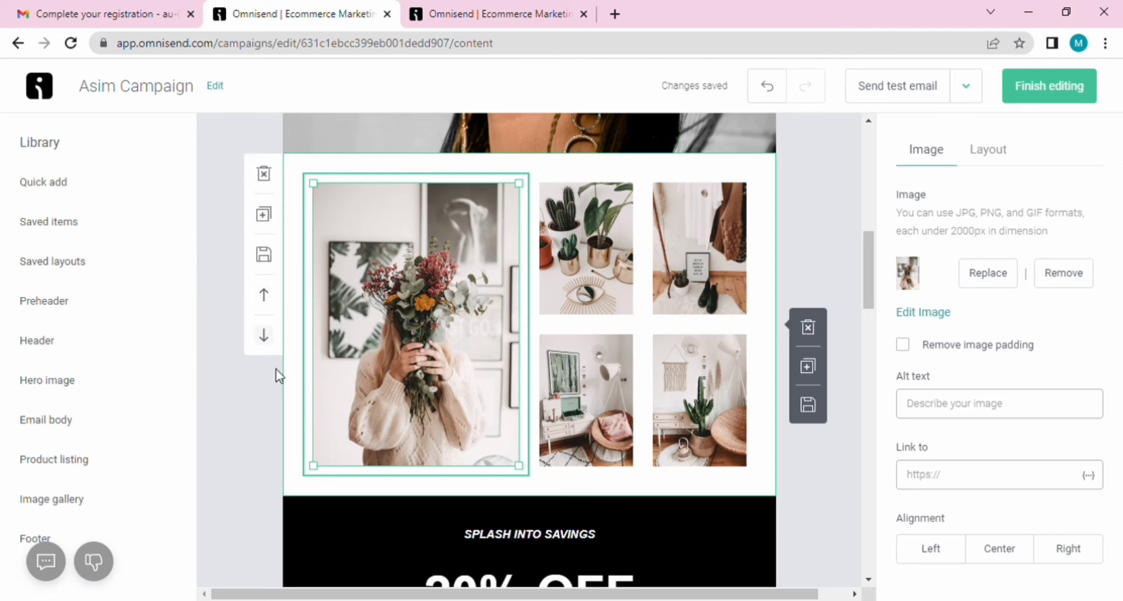
pyautogui.scroll(-5, 705, 328)
# Step: Select the 20% OFF heading and review its font, size and line-height options
pyautogui.click(705, 329)
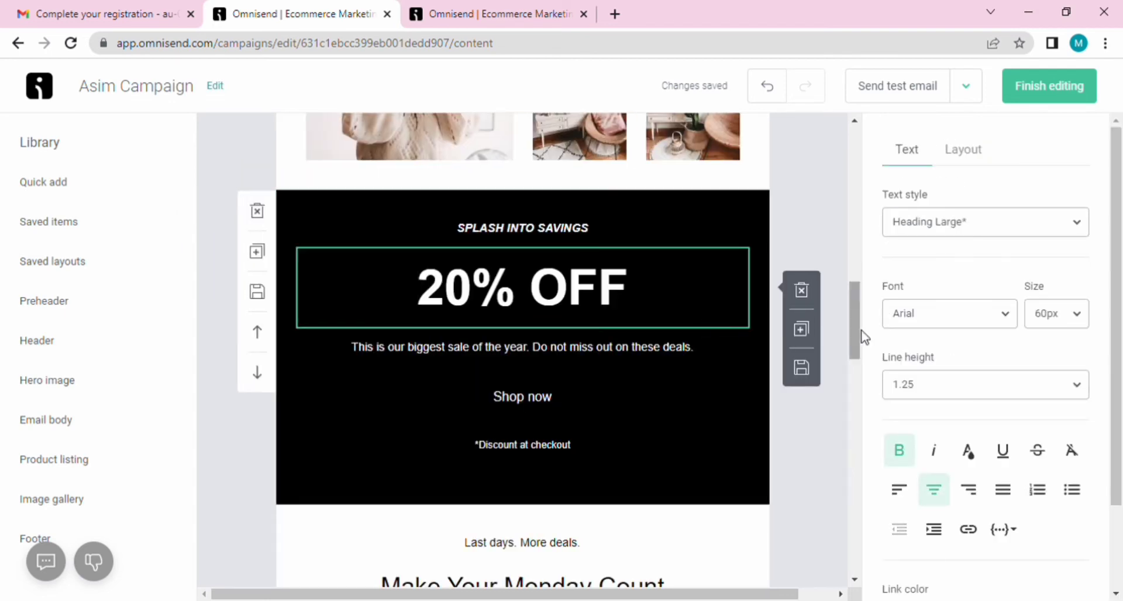
pyautogui.click(904, 320)
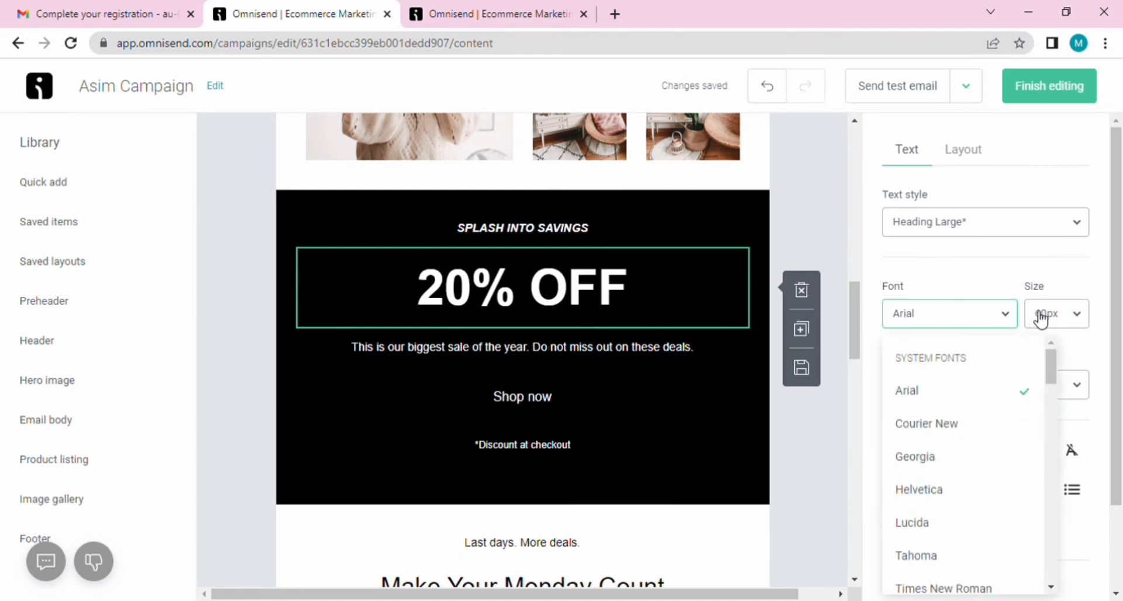
pyautogui.click(1077, 319)
pyautogui.click(906, 391)
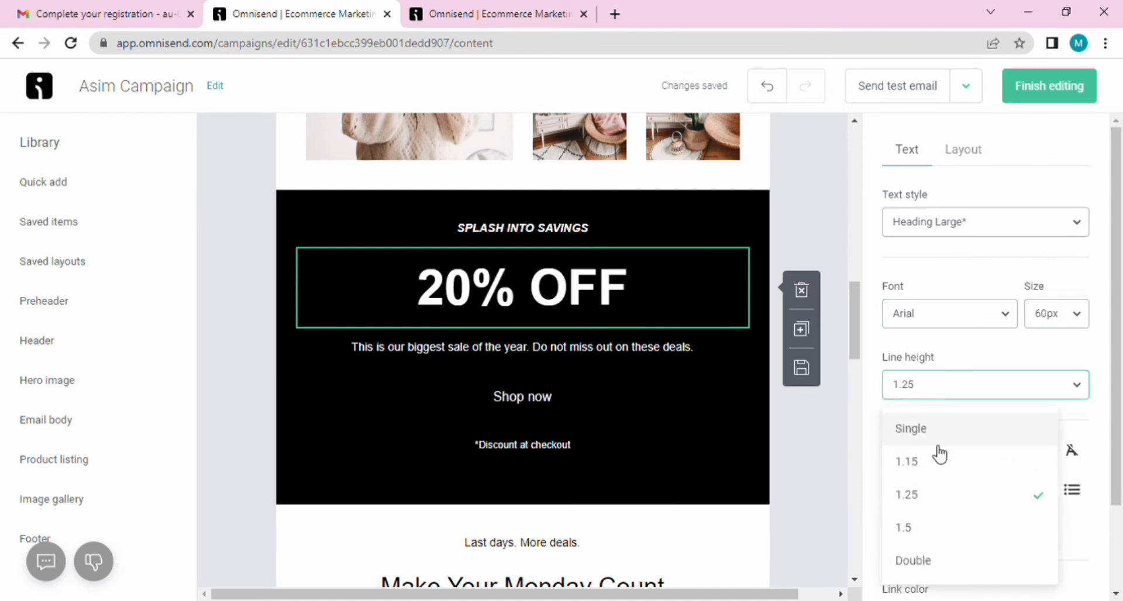
pyautogui.scroll(-2, 1119, 392)
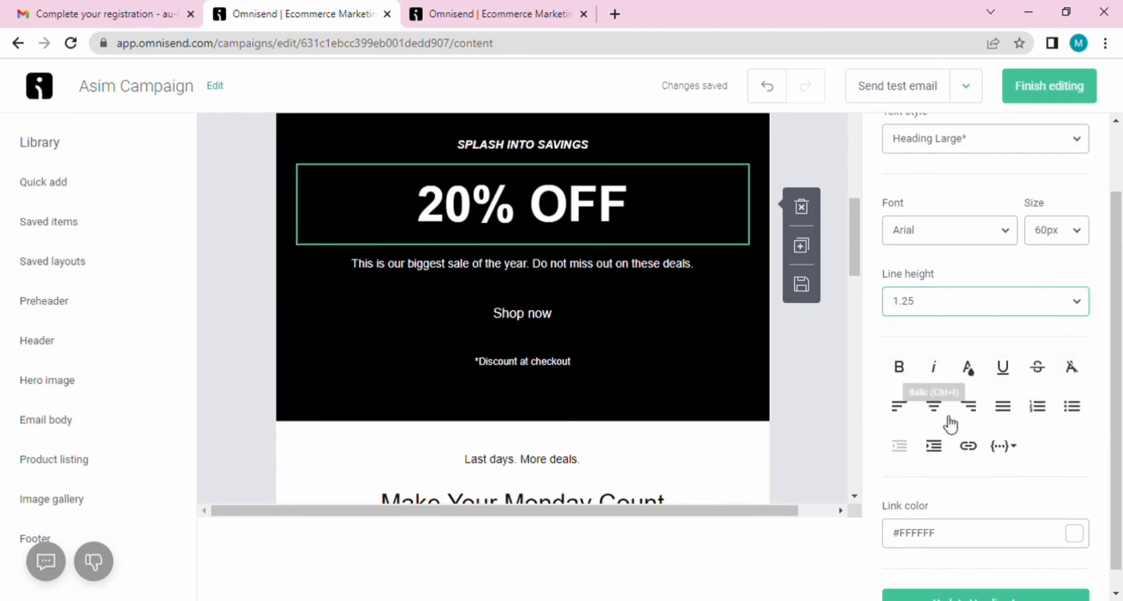
pyautogui.scroll(-1, 1118, 491)
# Step: Set the heading's link colour to red #C0423F and save it as Heading Large
pyautogui.click(1074, 512)
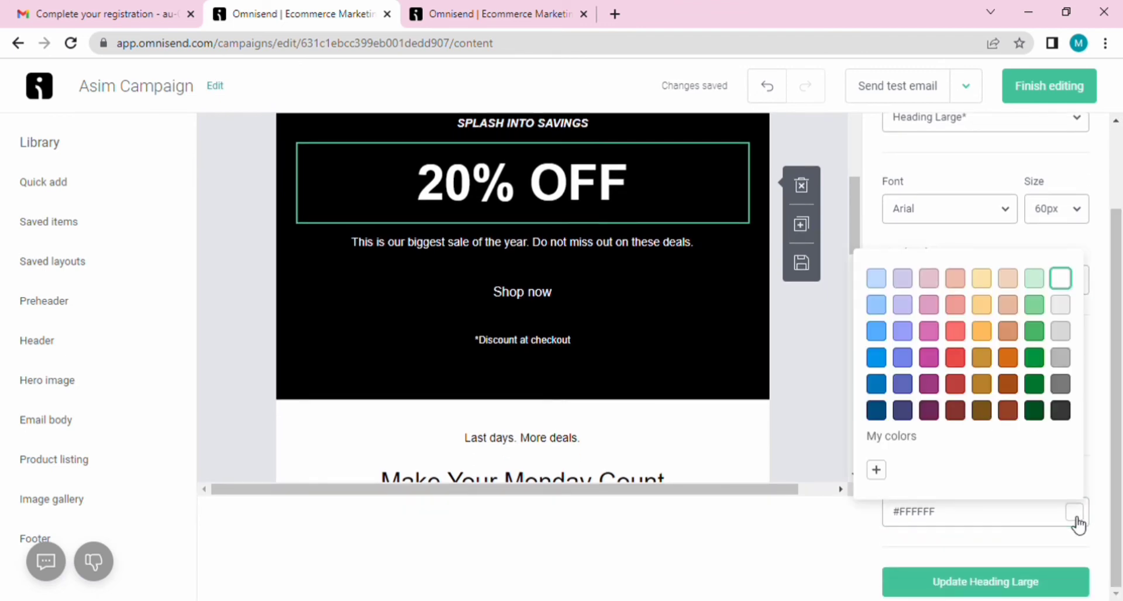
pyautogui.click(954, 384)
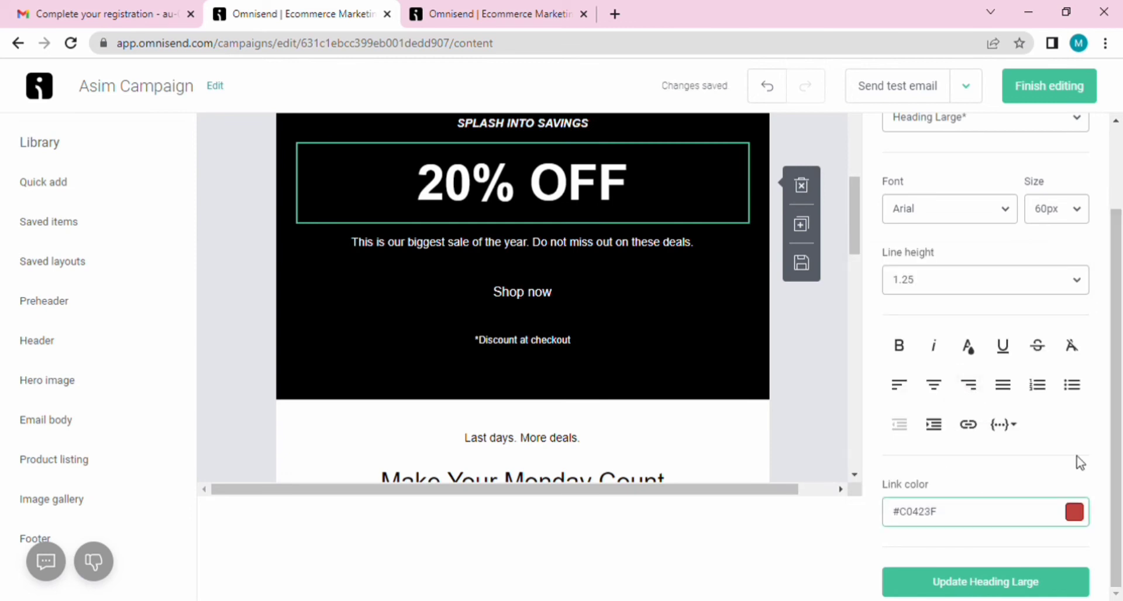
pyautogui.click(999, 585)
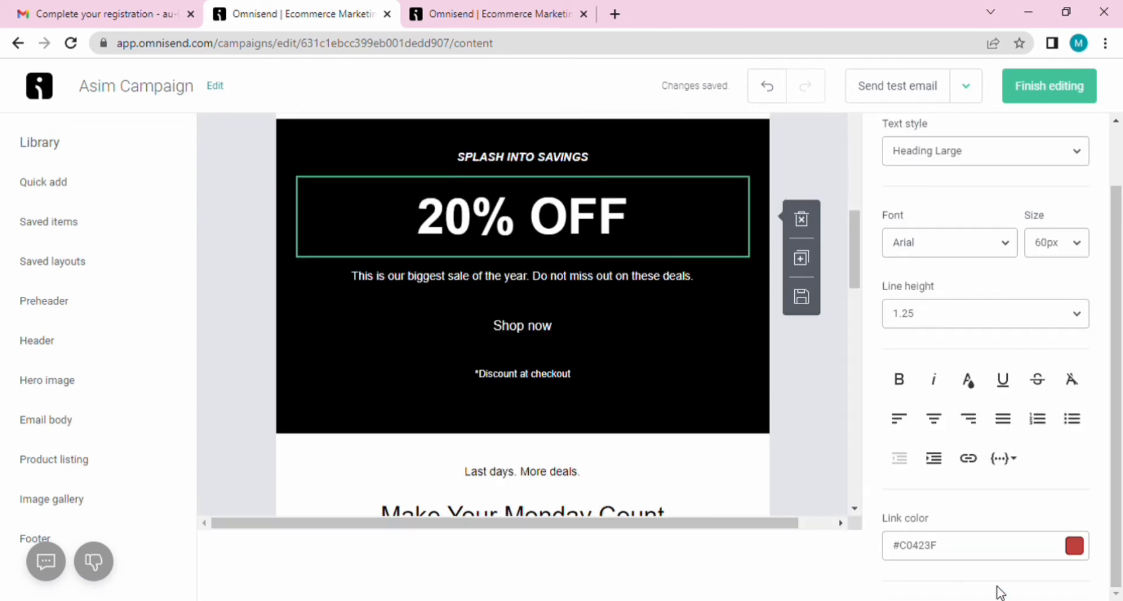
pyautogui.click(835, 482)
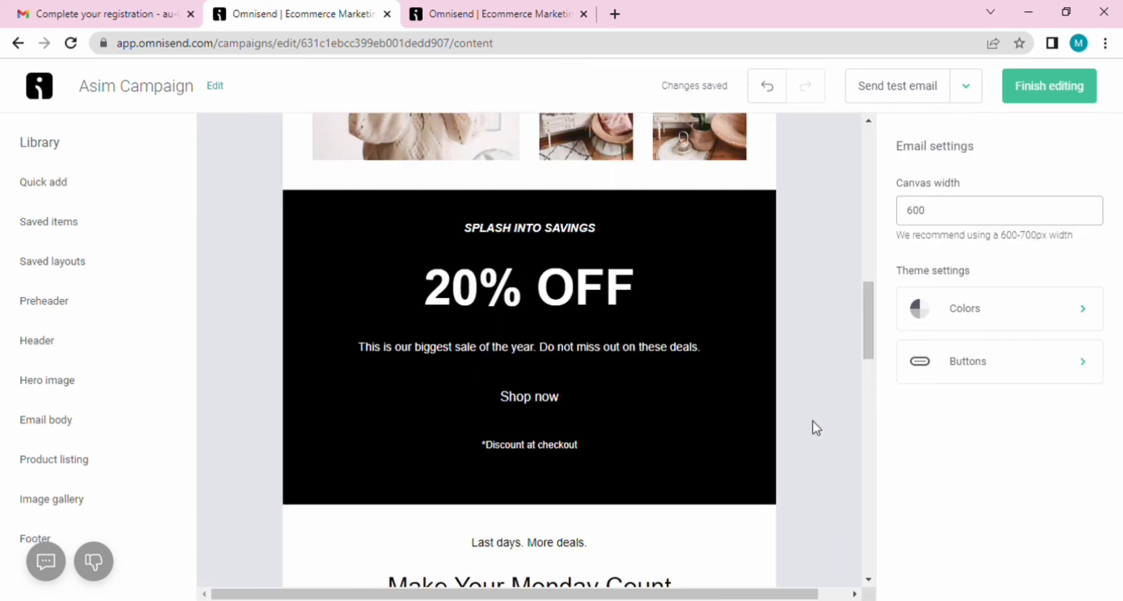
# Step: Review the email, sunglasses image and preview options, then finish editing the content
pyautogui.moveTo(874, 356); pyautogui.dragTo(882, 426)
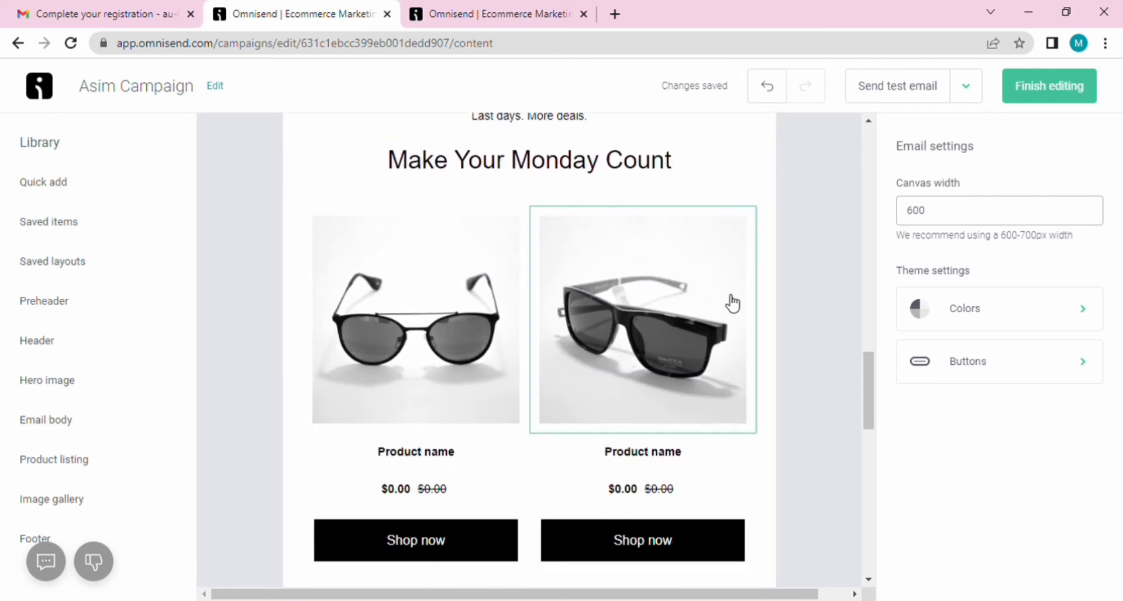
pyautogui.click(709, 328)
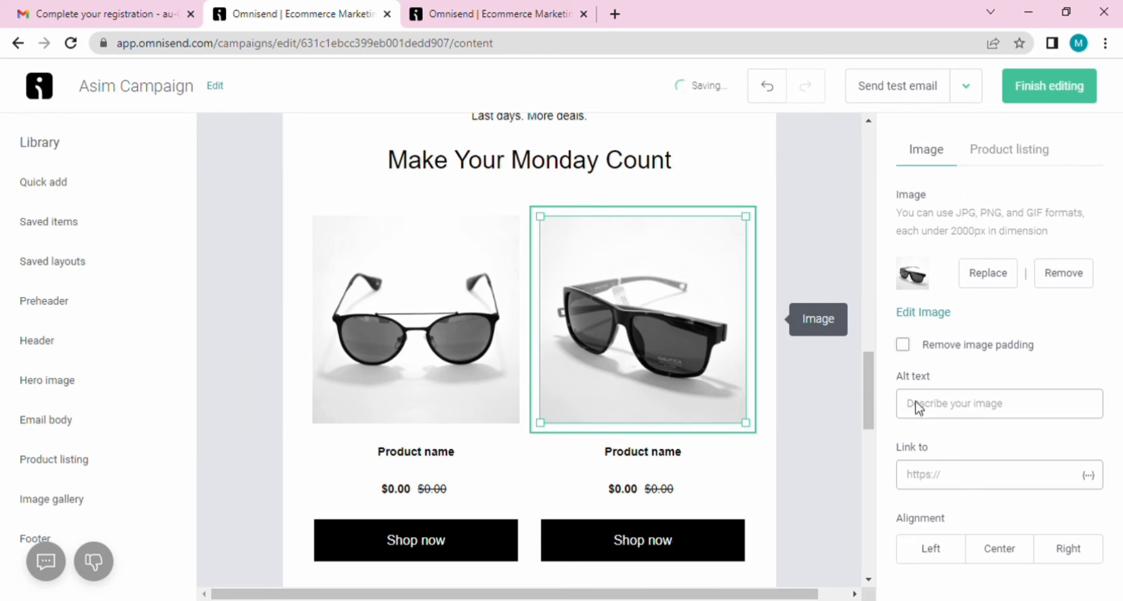
pyautogui.moveTo(868, 384); pyautogui.dragTo(871, 138)
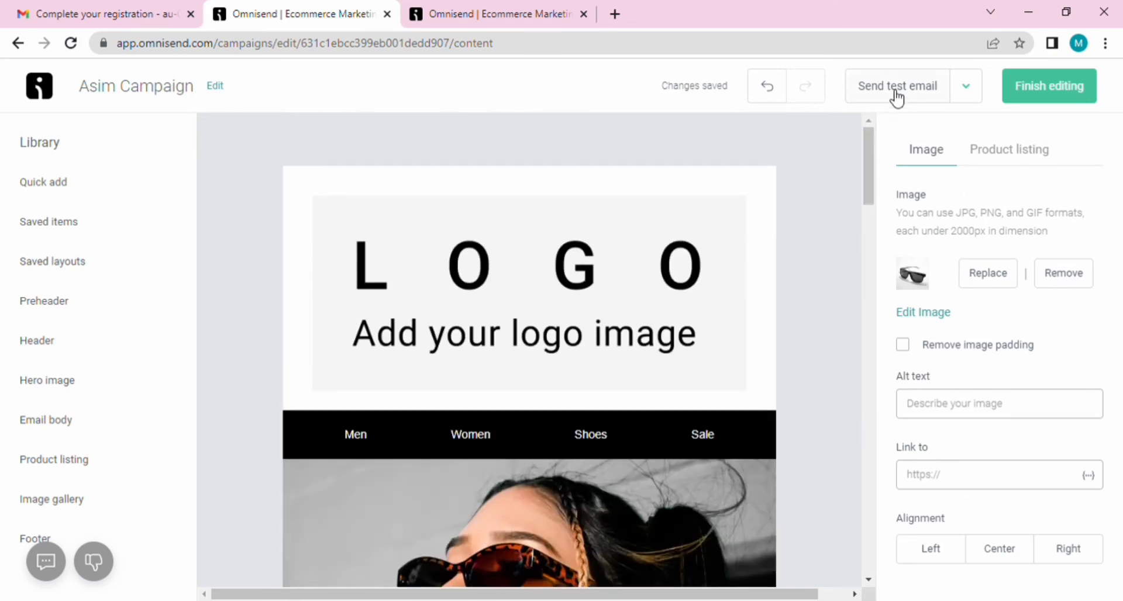
pyautogui.click(967, 88)
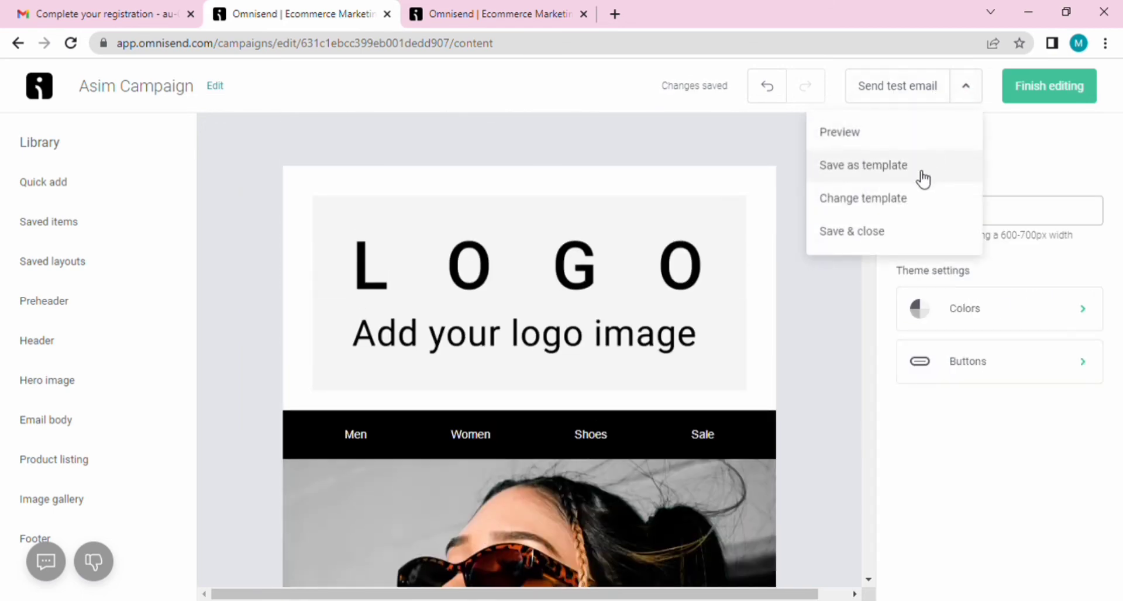
pyautogui.click(1035, 86)
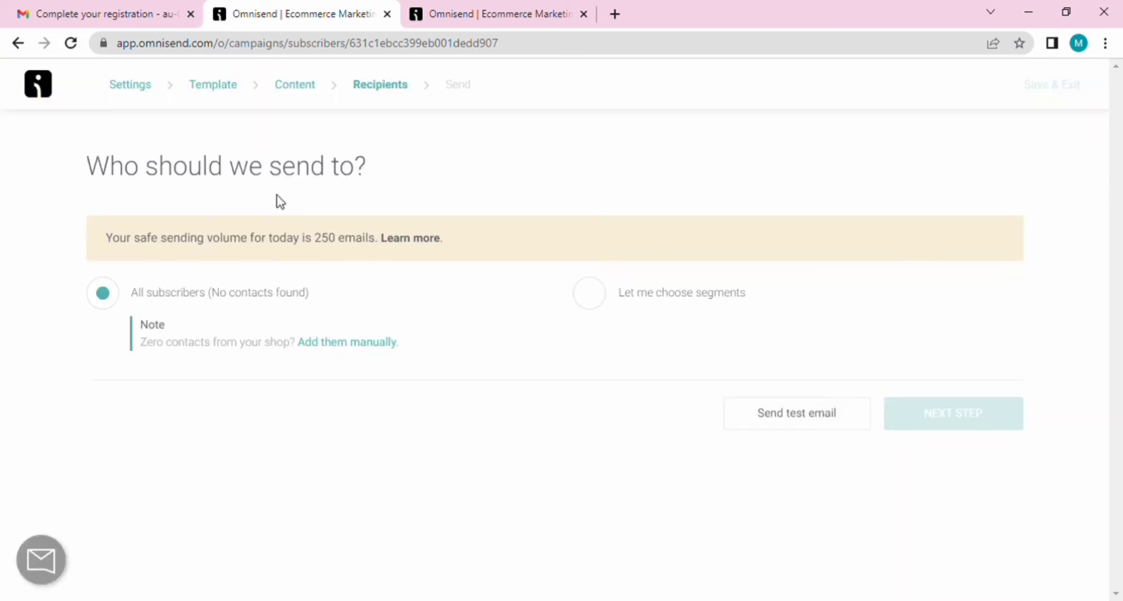
# Step: Choose 'Let me choose segments' and go to the Audience contact list to create a segment
pyautogui.click(602, 304)
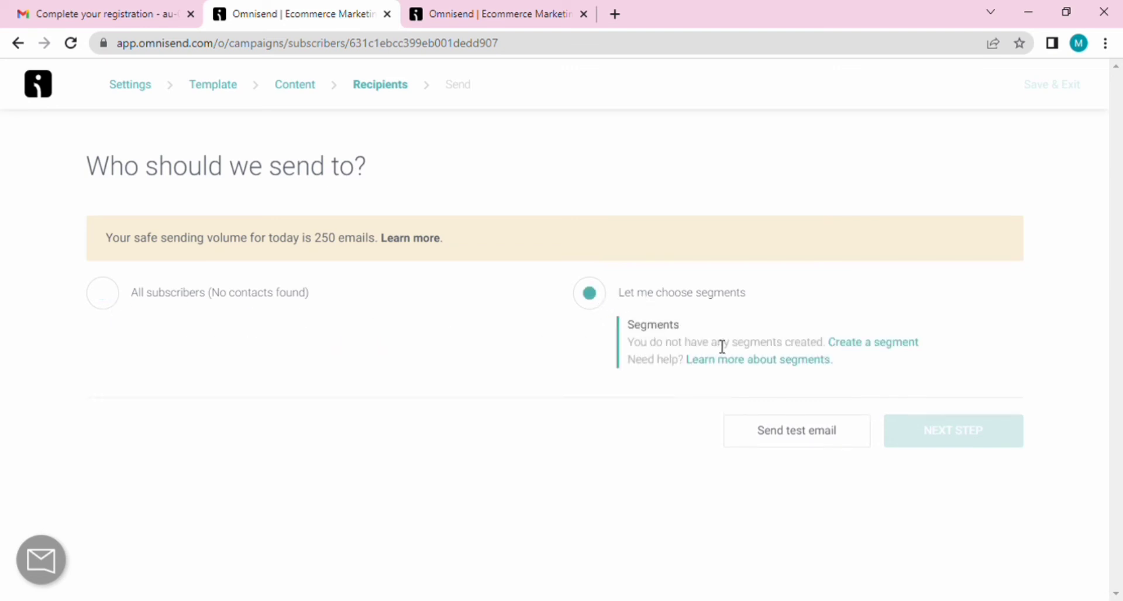
pyautogui.click(879, 347)
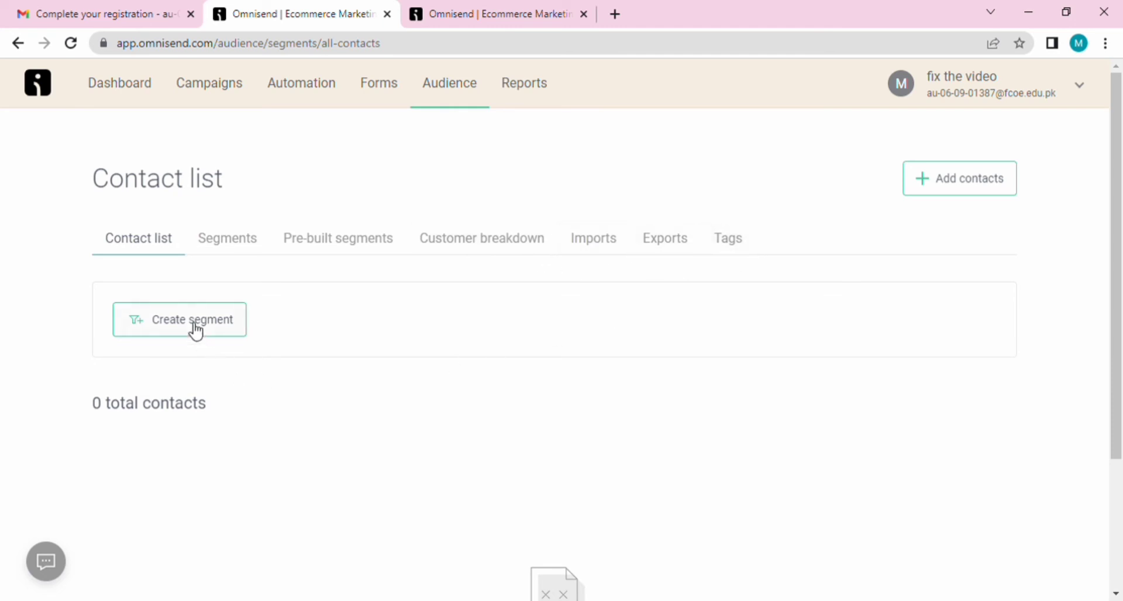
# Step: Start a single manual contact and enter its email and a Pakistan +92 phone number
pyautogui.click(982, 192)
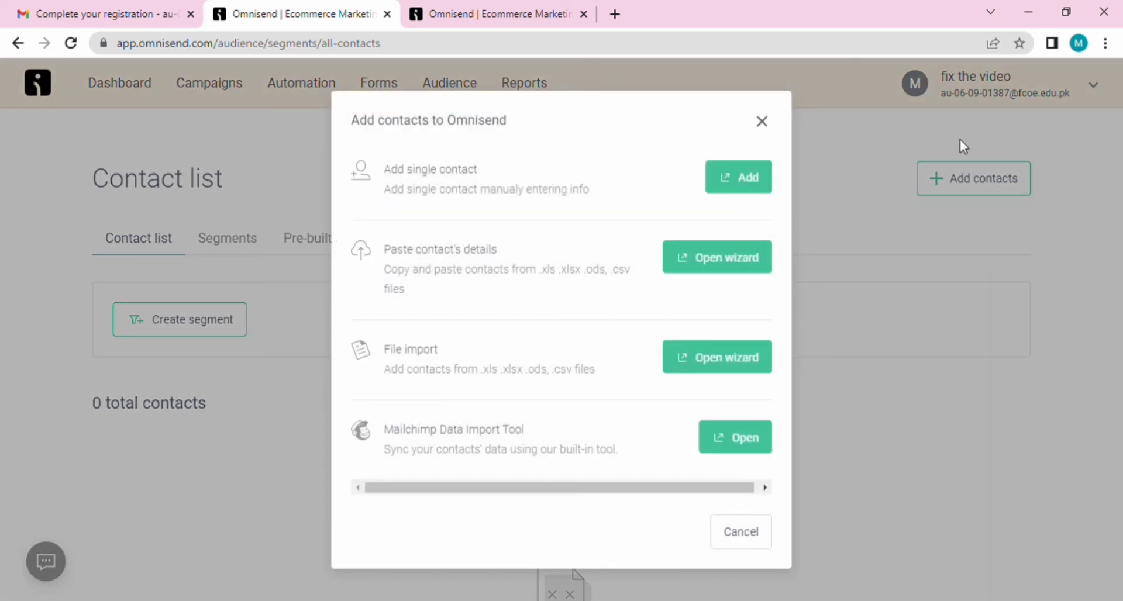
pyautogui.click(732, 186)
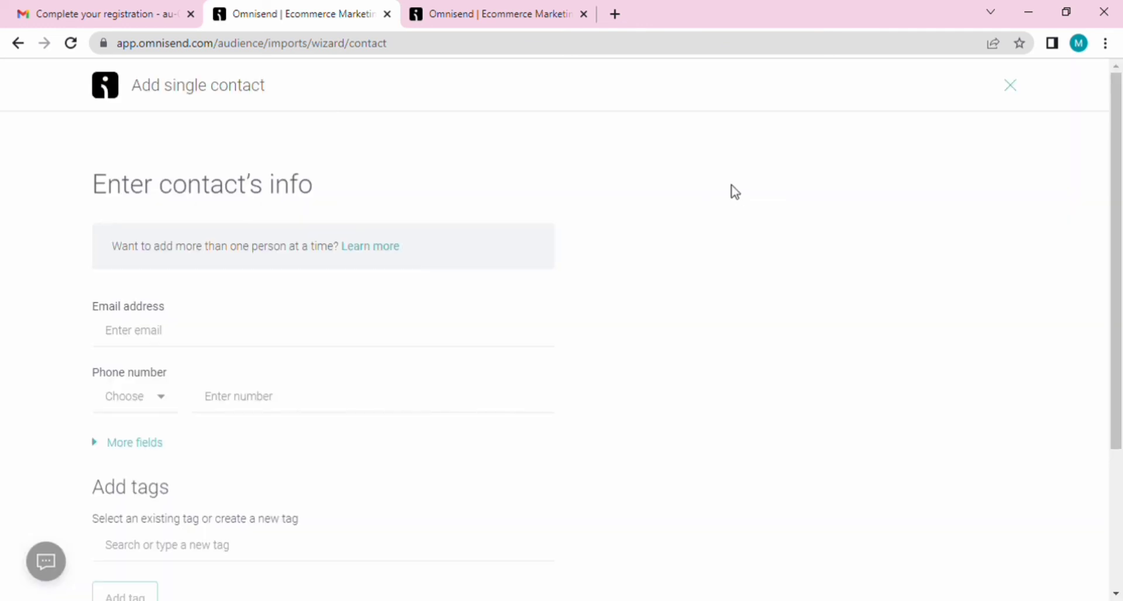
pyautogui.click(190, 334)
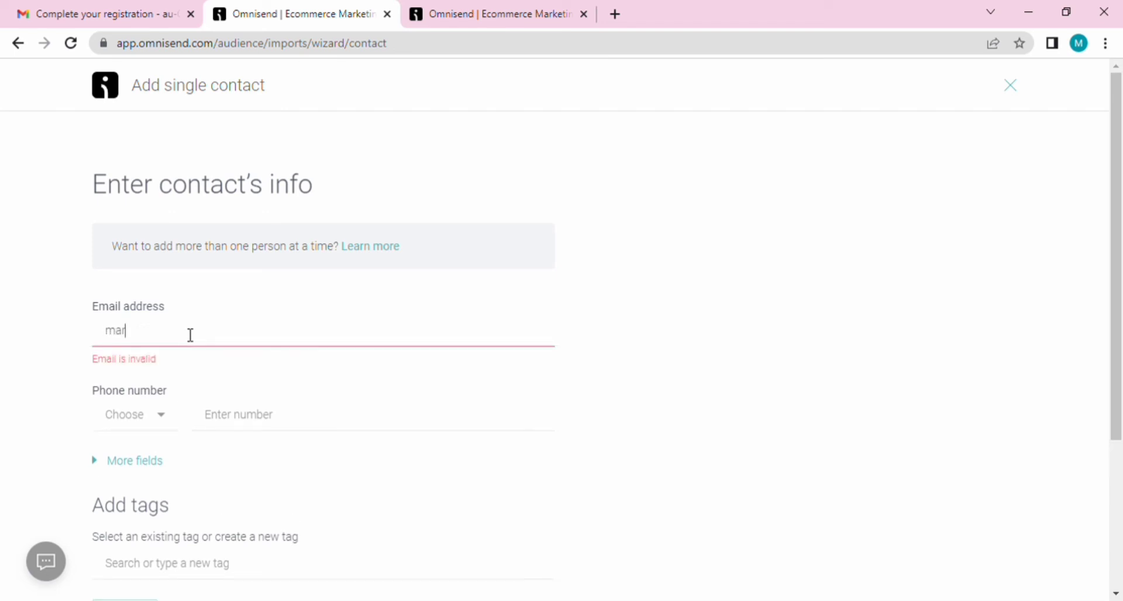
pyautogui.press('Tab')
pyautogui.moveTo(354, 512); pyautogui.dragTo(349, 543)
pyautogui.click(275, 503)
pyautogui.click(284, 401)
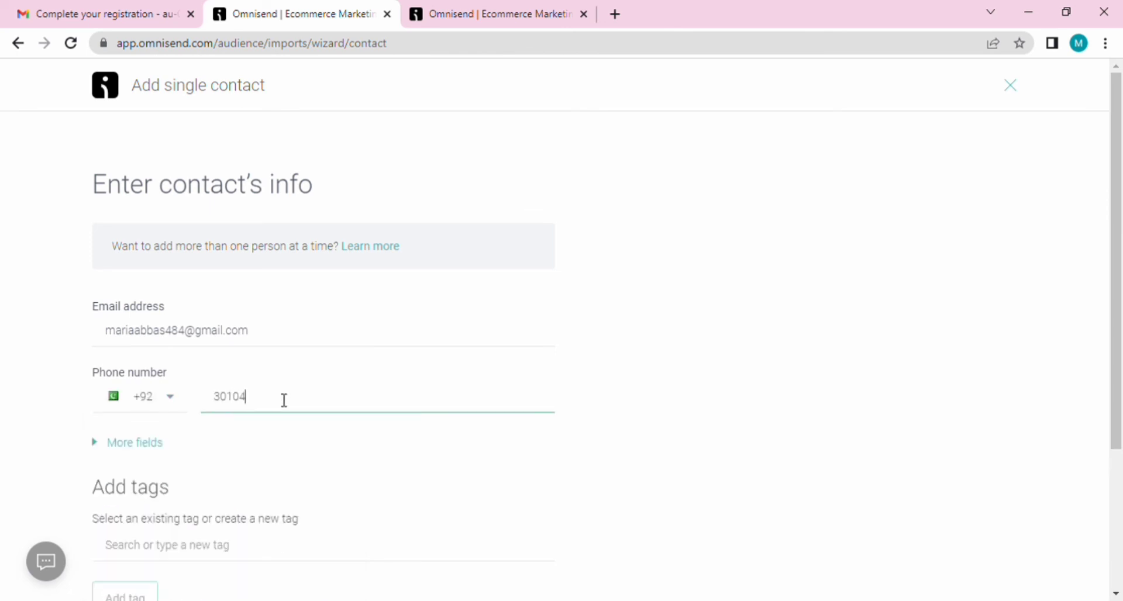
# Step: Expand the extra fields and enter the contact's name and street address
pyautogui.scroll(-2, 284, 400)
pyautogui.click(138, 277)
pyautogui.click(139, 348)
pyautogui.click(135, 408)
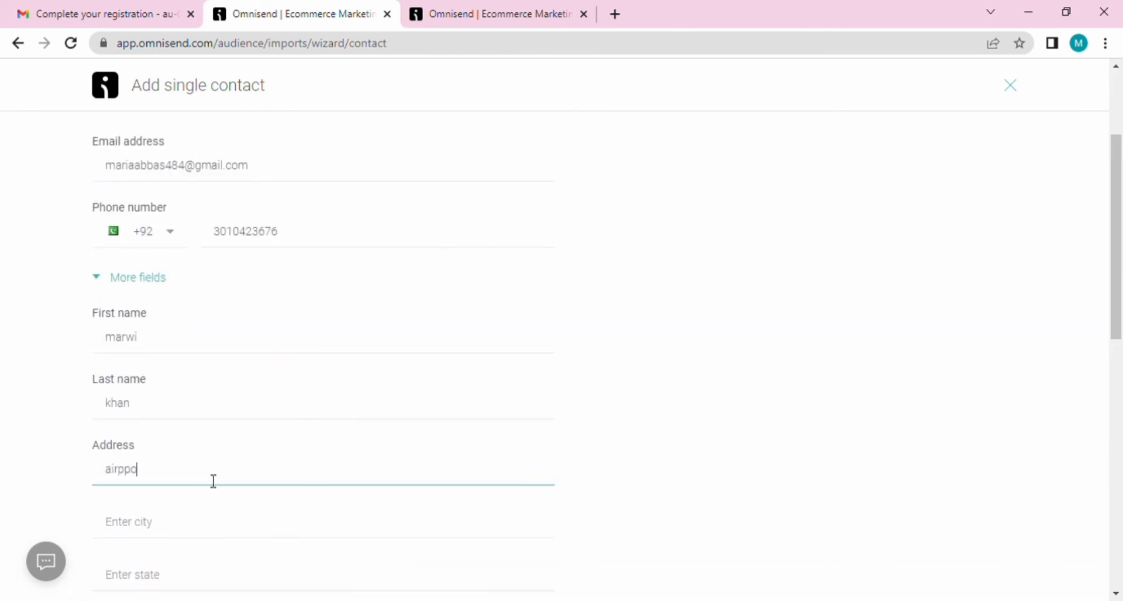
pyautogui.write('ort isb')
pyautogui.scroll(-4, 195, 498)
pyautogui.click(177, 285)
pyautogui.write('islambad')
# Step: Fill in the contact's city, state, country Pakistan and postal code
pyautogui.click(214, 340)
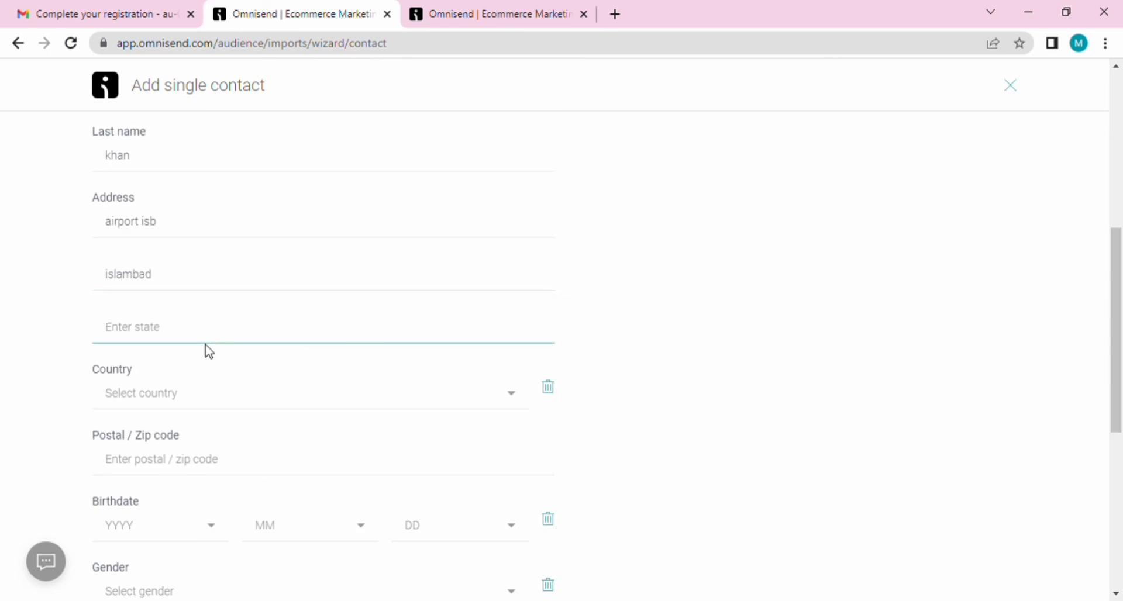
pyautogui.write('punjab')
pyautogui.scroll(-3, 209, 351)
pyautogui.click(212, 234)
pyautogui.moveTo(521, 260); pyautogui.dragTo(527, 381)
pyautogui.click(269, 273)
pyautogui.click(188, 305)
pyautogui.write('4005')
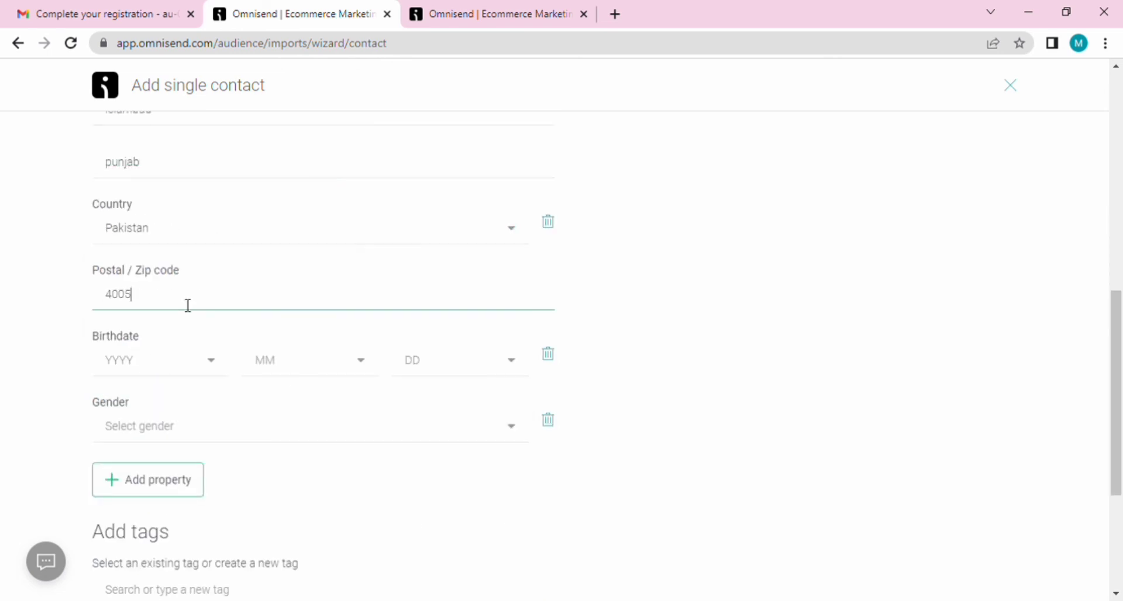
pyautogui.write('0')
# Step: Set the contact's birthdate and gender Female, and add a custom status property
pyautogui.click(159, 361)
pyautogui.click(146, 547)
pyautogui.click(338, 372)
pyautogui.click(293, 521)
pyautogui.click(462, 363)
pyautogui.click(438, 547)
pyautogui.click(193, 427)
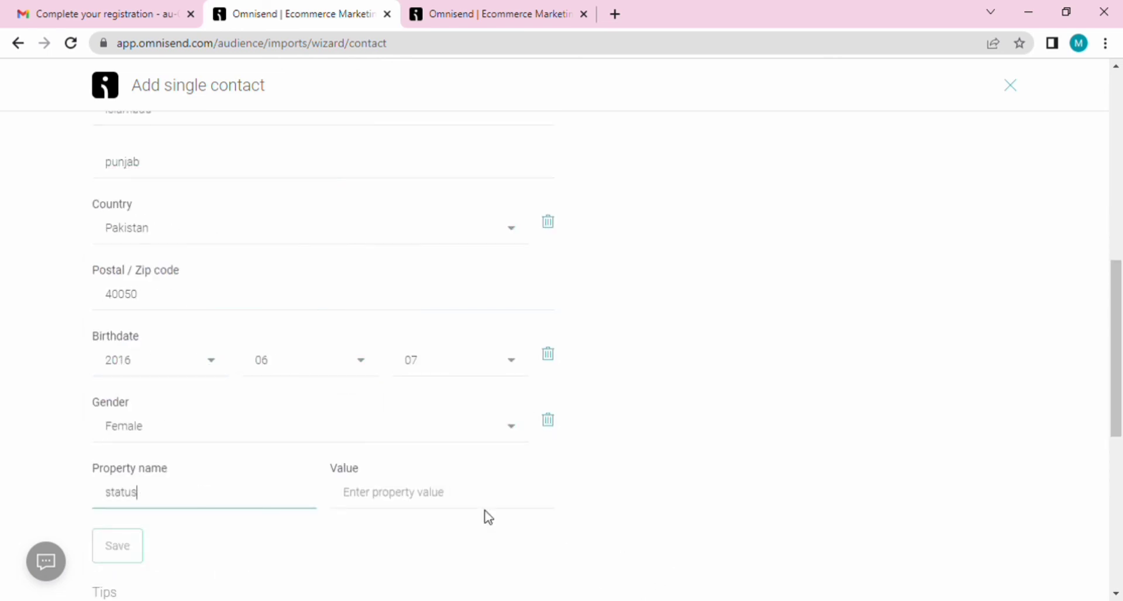
pyautogui.click(486, 504)
pyautogui.write('married')
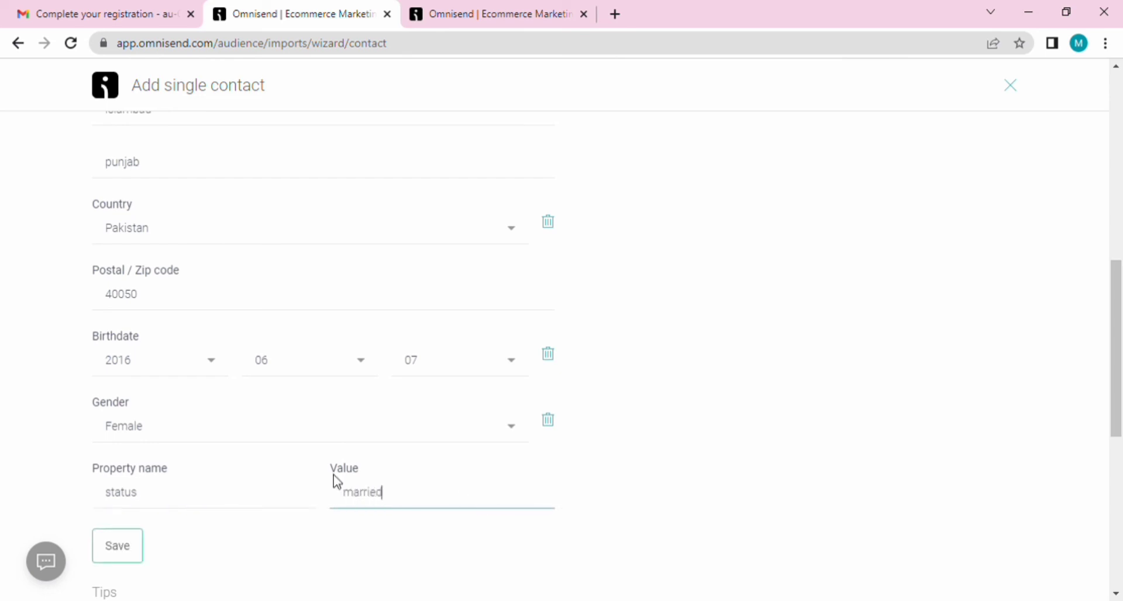
pyautogui.scroll(-3, 251, 476)
pyautogui.click(118, 386)
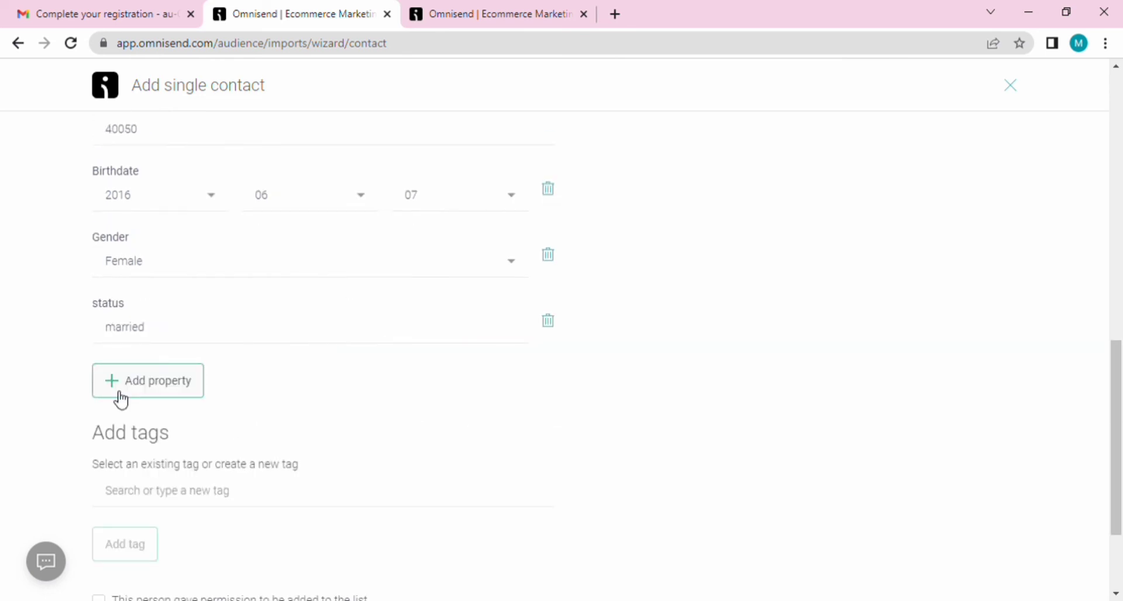
# Step: Attach a tag, confirm listing permission, and add the subscriber to the list
pyautogui.scroll(-2, 178, 403)
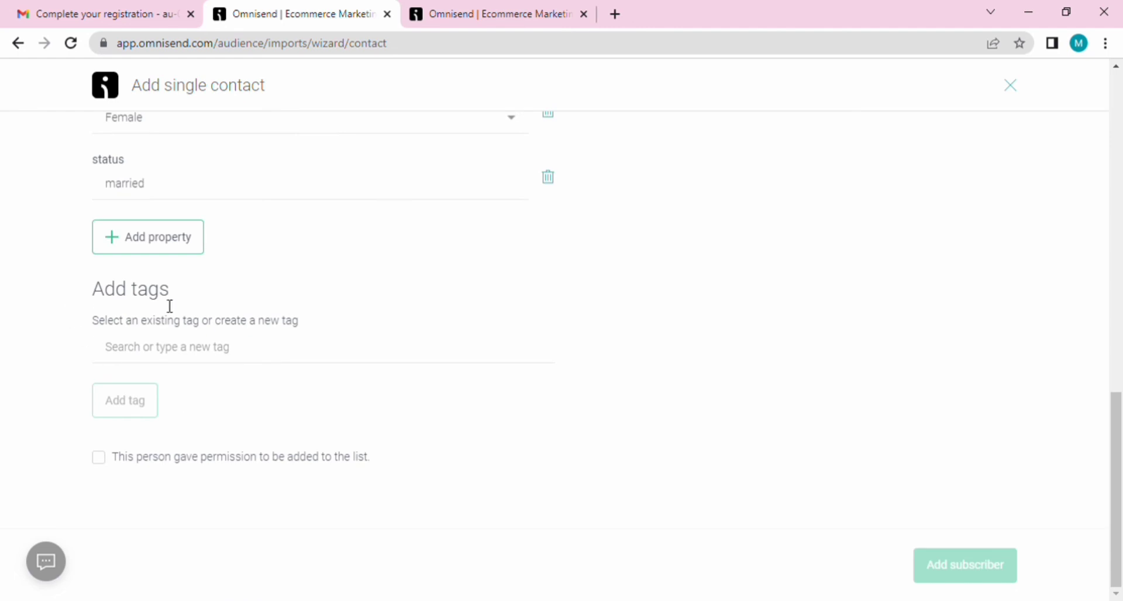
pyautogui.click(139, 358)
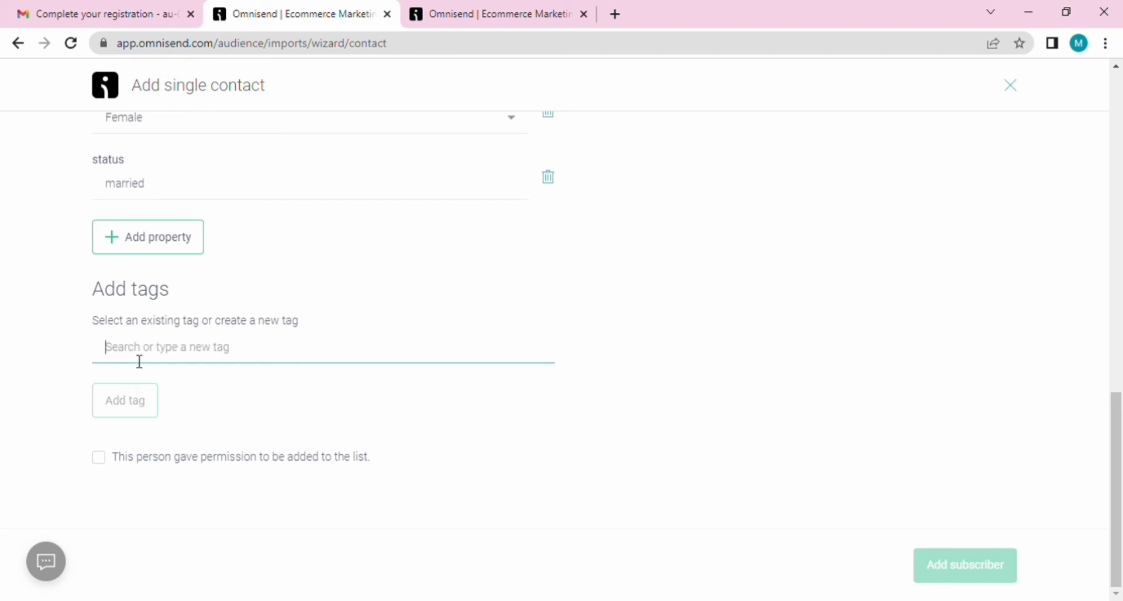
pyautogui.write('£maria')
pyautogui.click(145, 415)
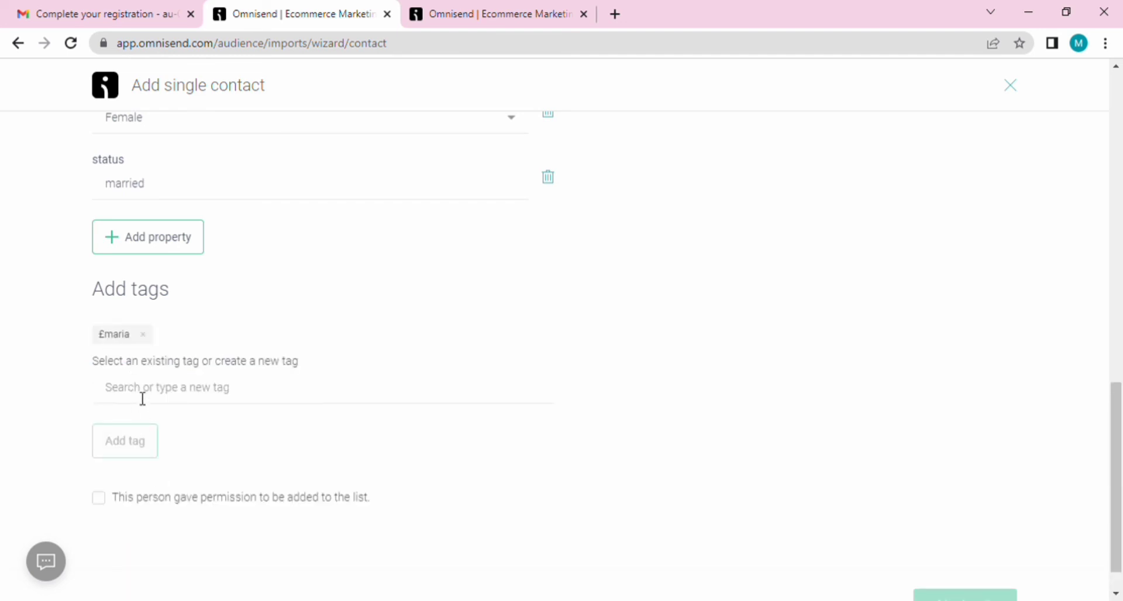
pyautogui.click(98, 498)
pyautogui.scroll(-1, 760, 527)
pyautogui.click(962, 566)
pyautogui.scroll(-3, 256, 448)
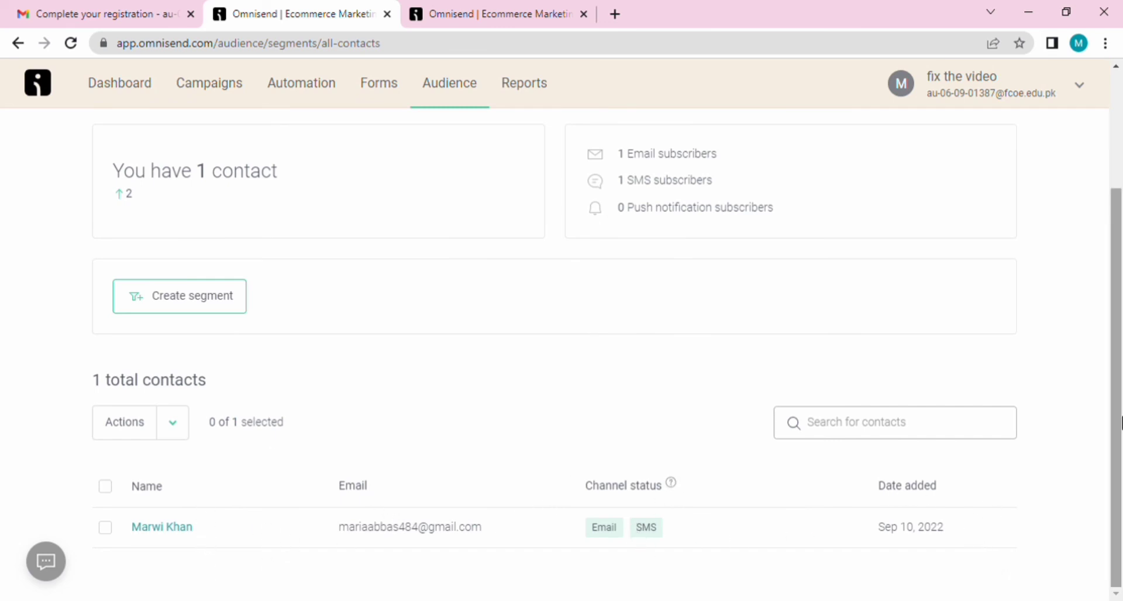
# Step: Go to Reports to view the Standard campaign reports
pyautogui.scroll(3, 1029, 421)
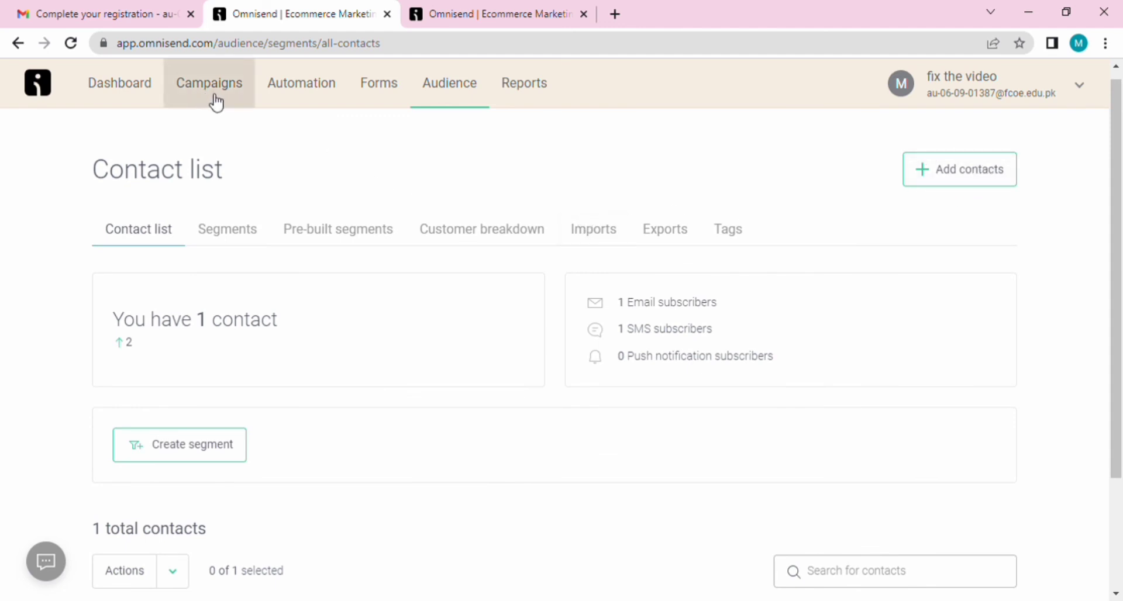
pyautogui.click(543, 89)
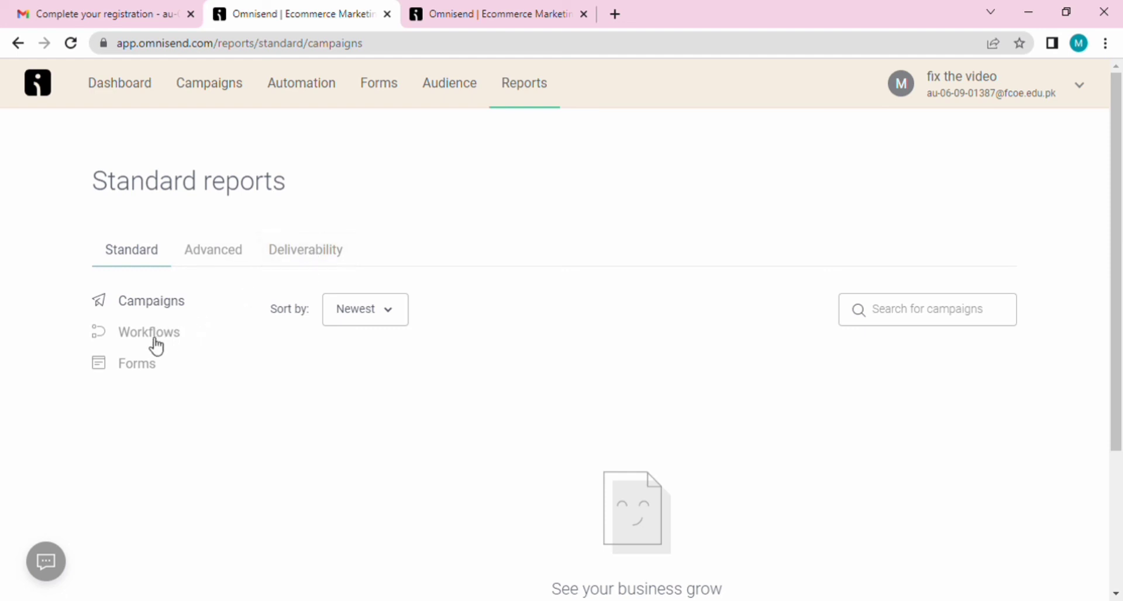
# Step: Check the Sort by choices without changing them, then switch to Advanced reports
pyautogui.click(394, 316)
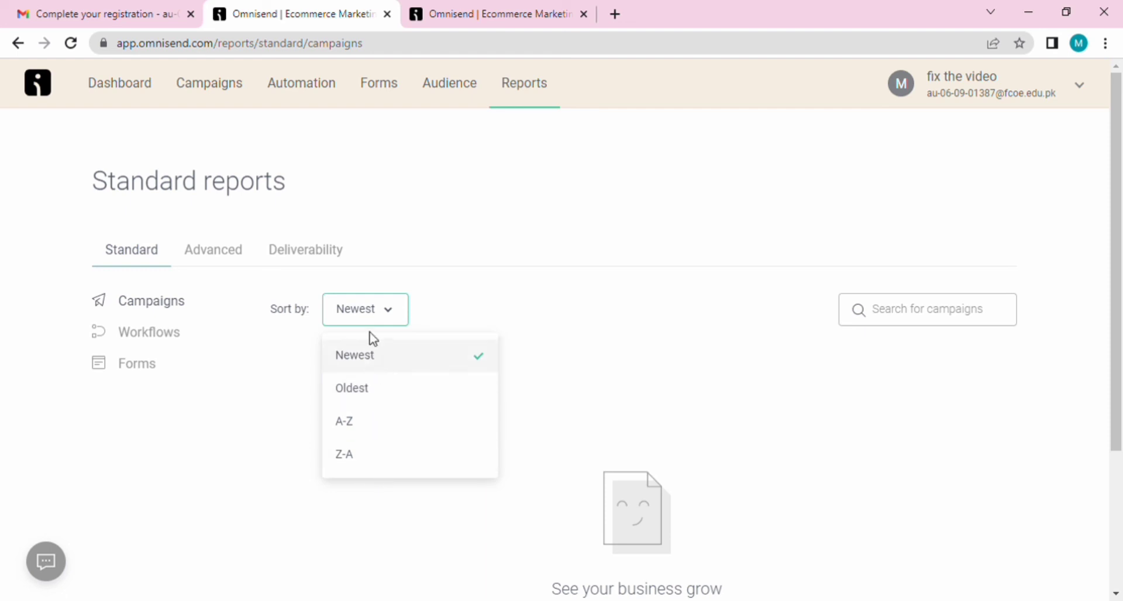
pyautogui.click(255, 470)
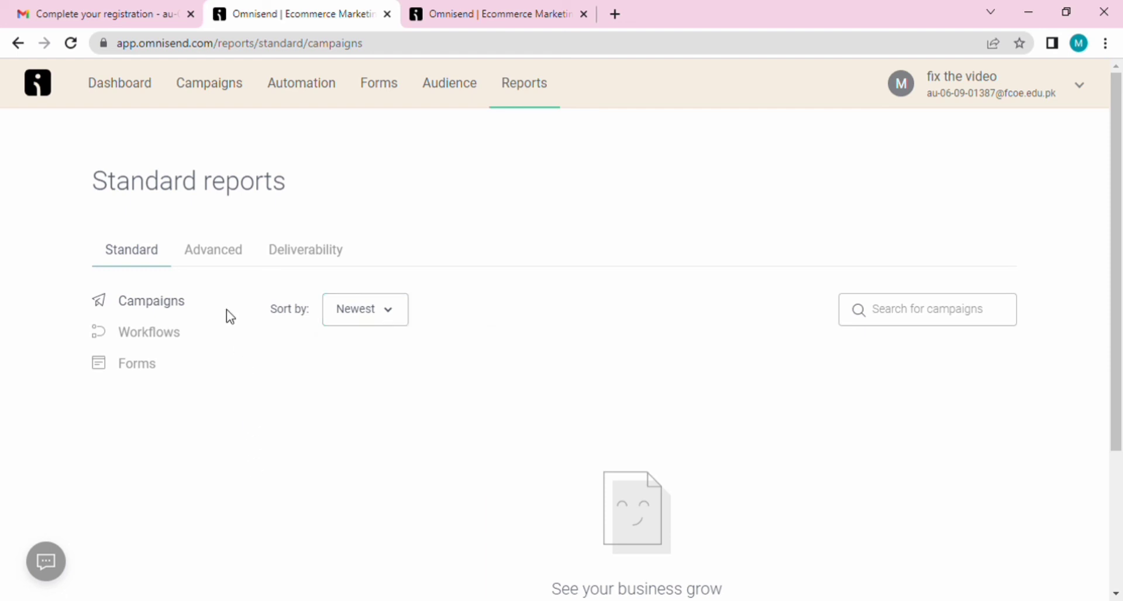
pyautogui.click(219, 257)
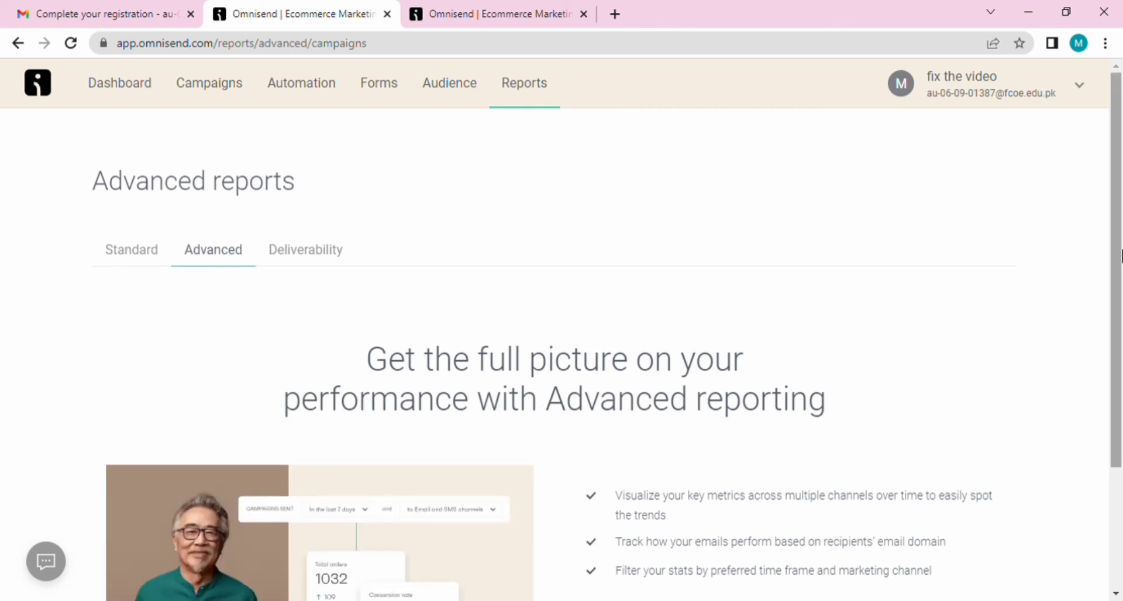
pyautogui.moveTo(1120, 255); pyautogui.dragTo(1121, 435)
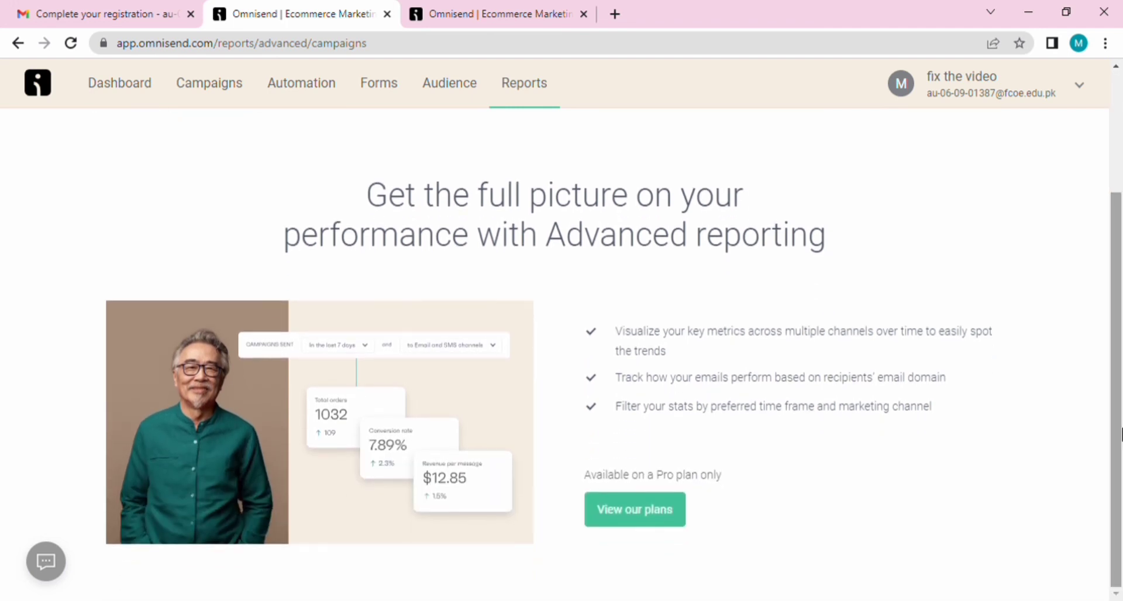
pyautogui.click(644, 519)
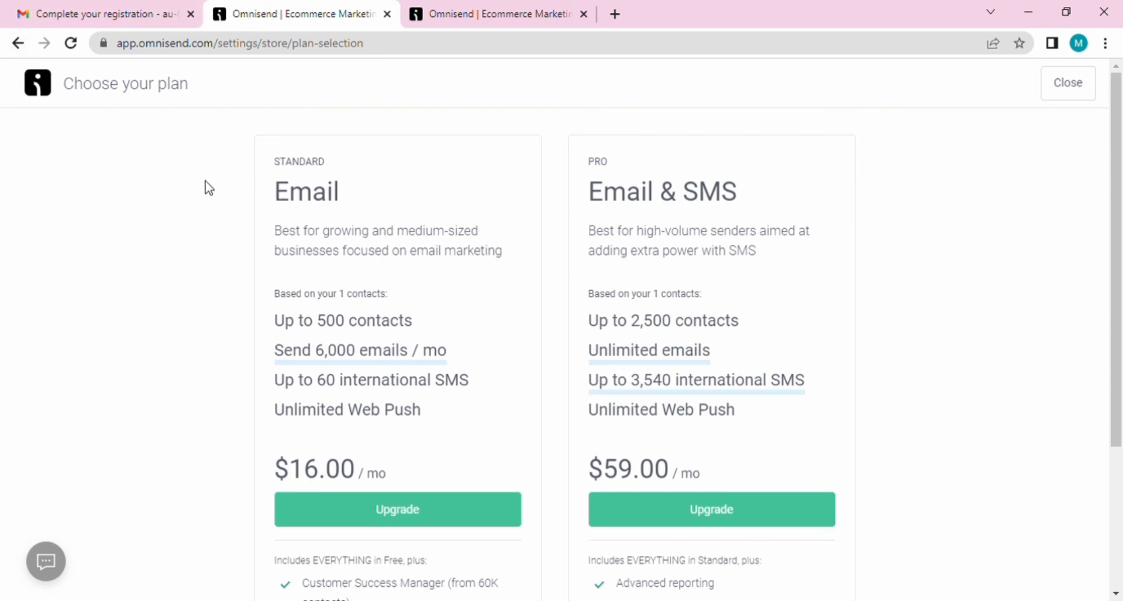
pyautogui.click(16, 44)
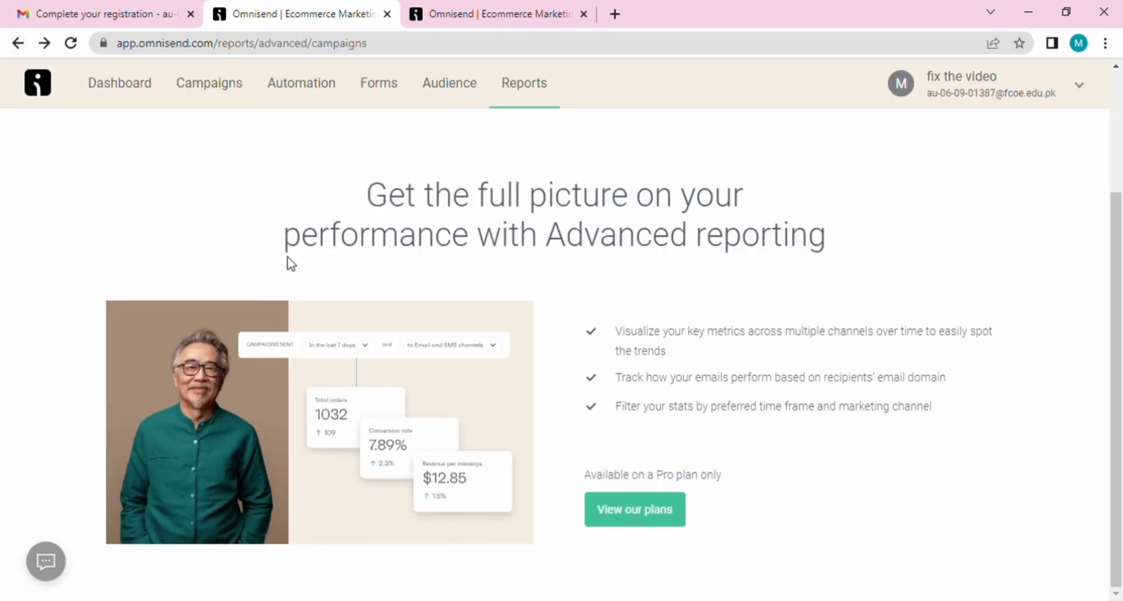